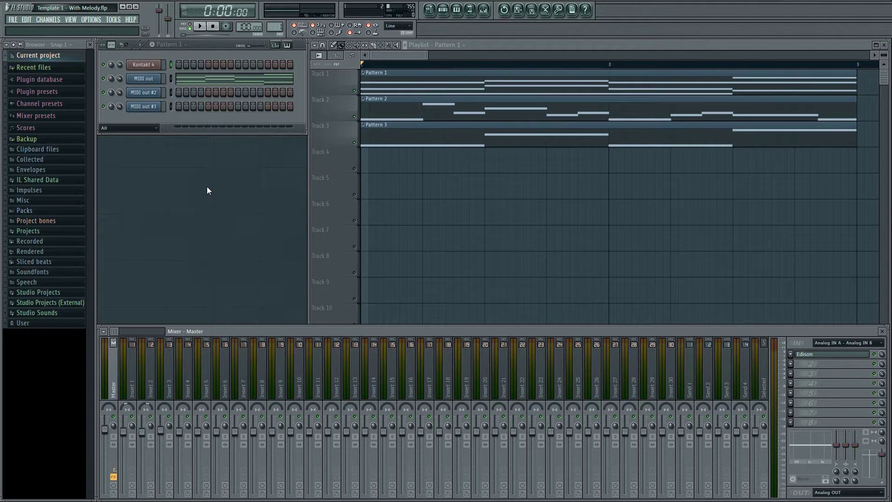
Step: Show only the Kontakt 4 window, with channel settings closed and Detached toggled, then scroll its rack
click(154, 65)
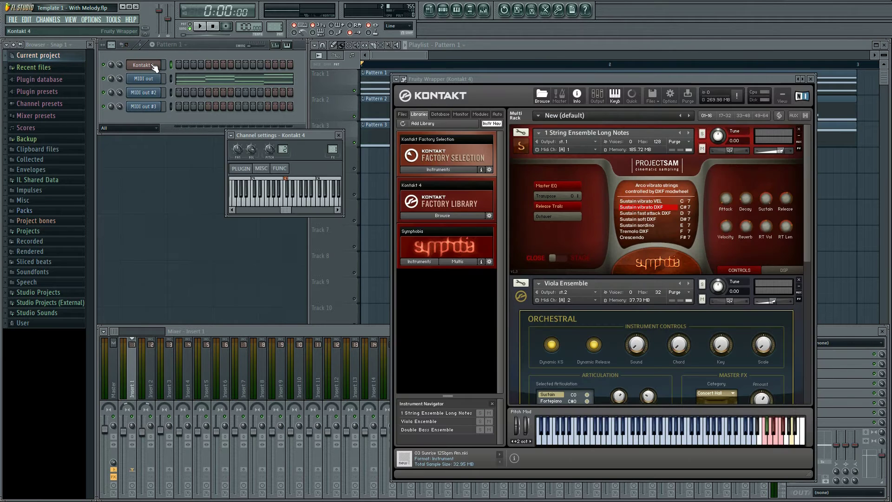
click(339, 135)
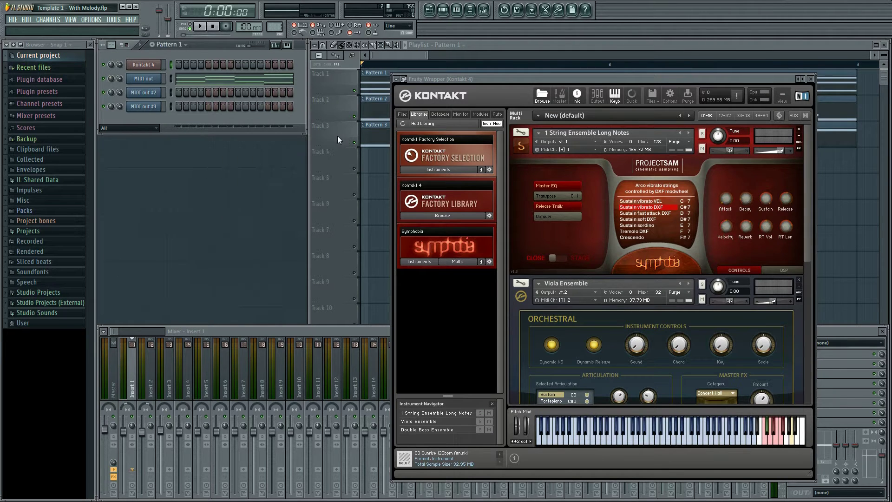
click(398, 80)
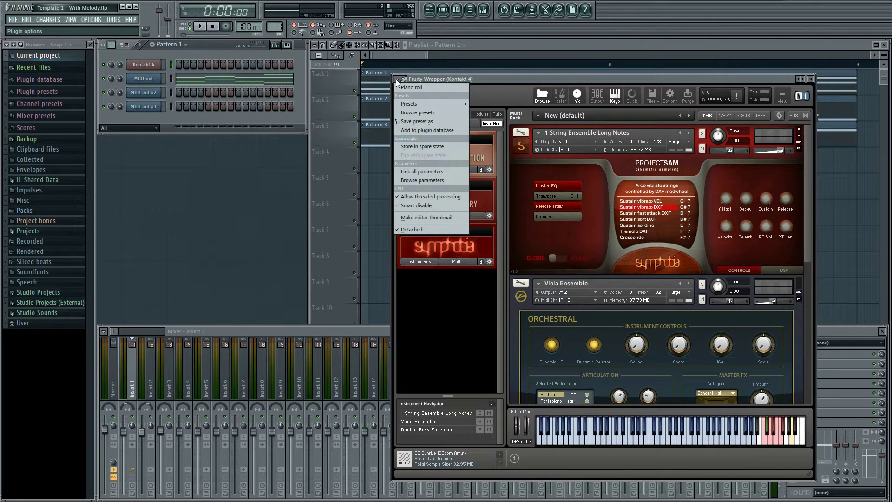
click(442, 230)
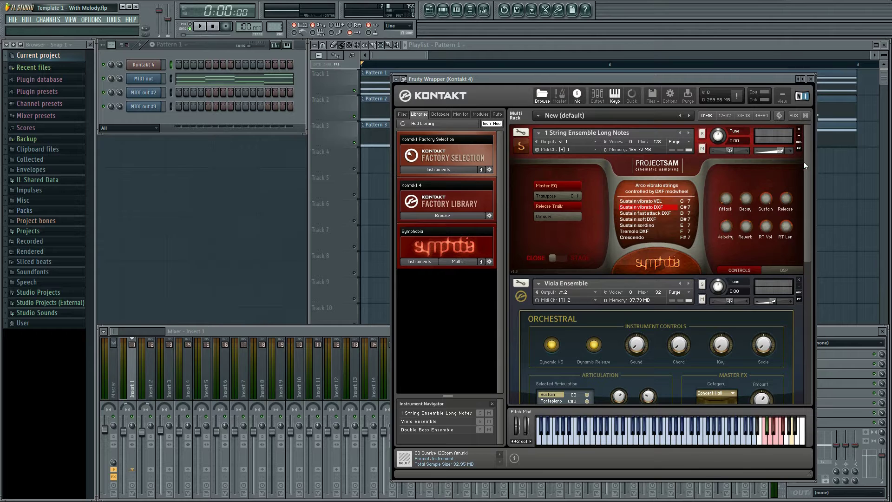
drag(807, 162, 807, 118)
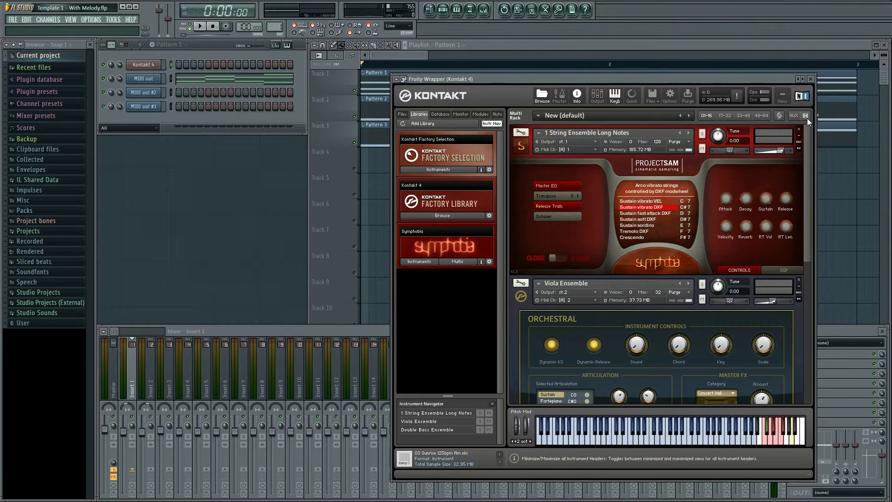
Step: Play the song to audition the Kontakt strings, then stop playback
click(199, 26)
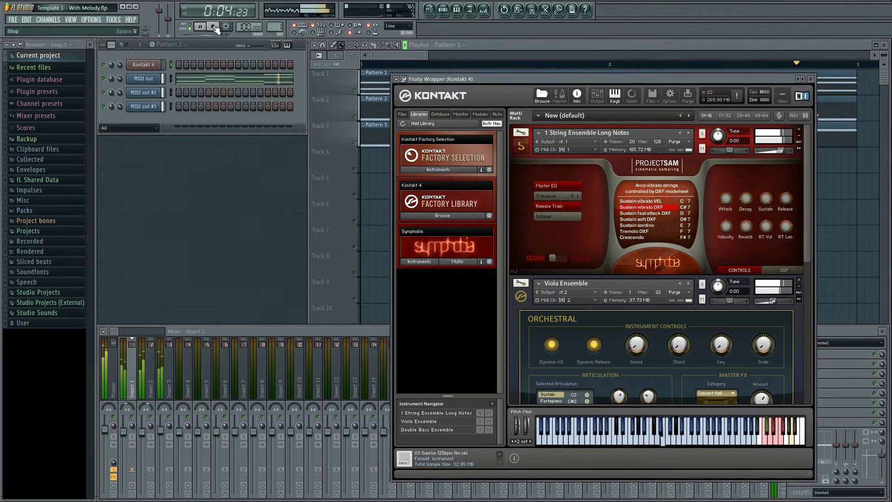
click(215, 27)
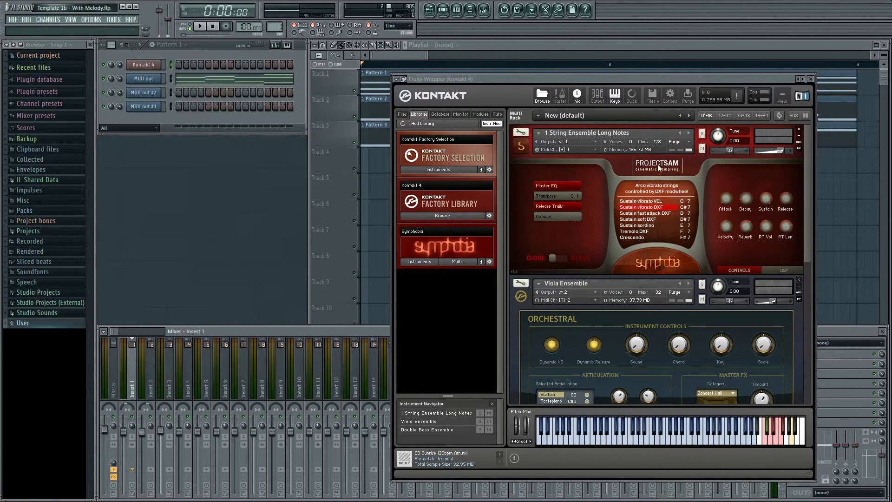
Step: Scroll to the Viola Ensemble and set its chord key to Gb and scale to Minor
drag(807, 186, 814, 260)
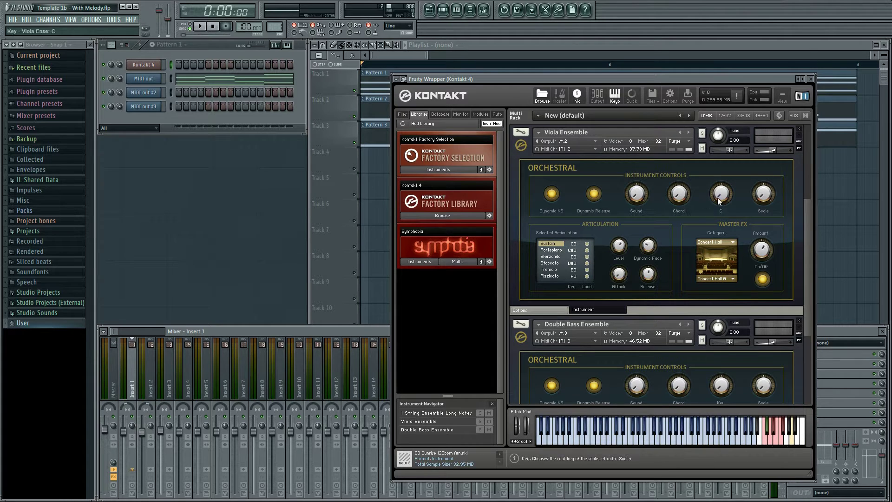
drag(720, 205, 720, 143)
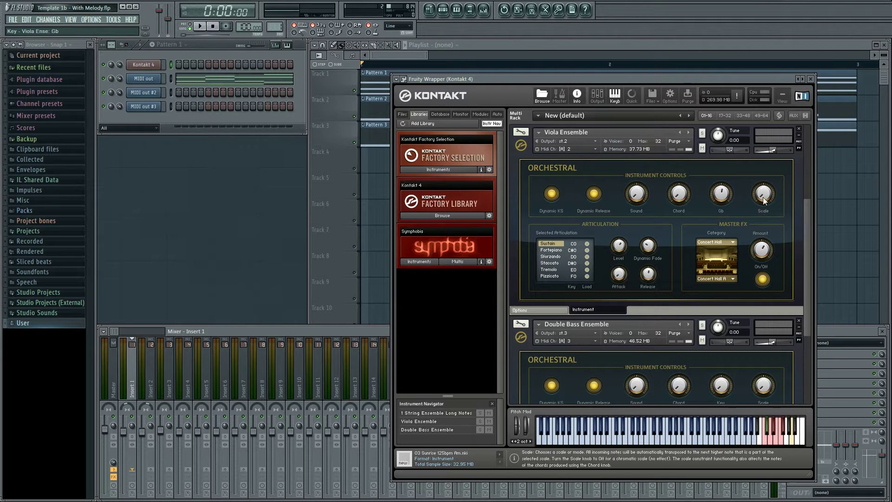
drag(766, 203, 763, 194)
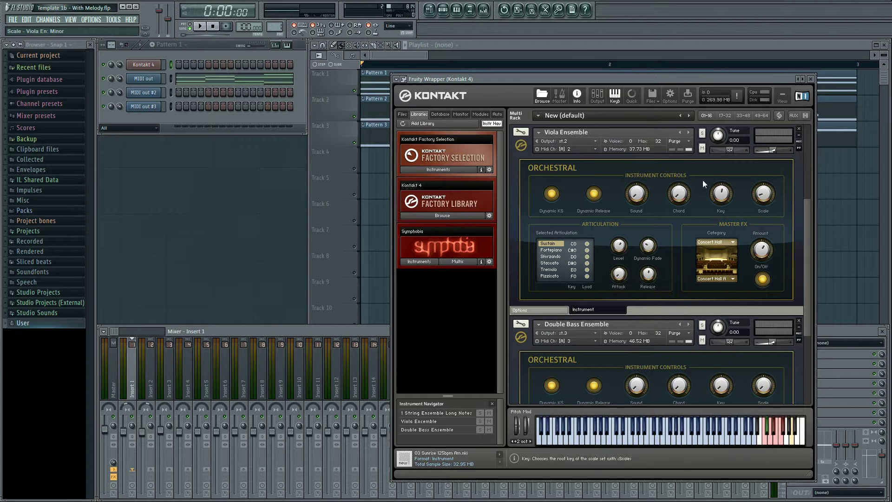
Step: Browse Kontakt's parameters and create an automation clip for 'Chord - Viola En'
click(397, 80)
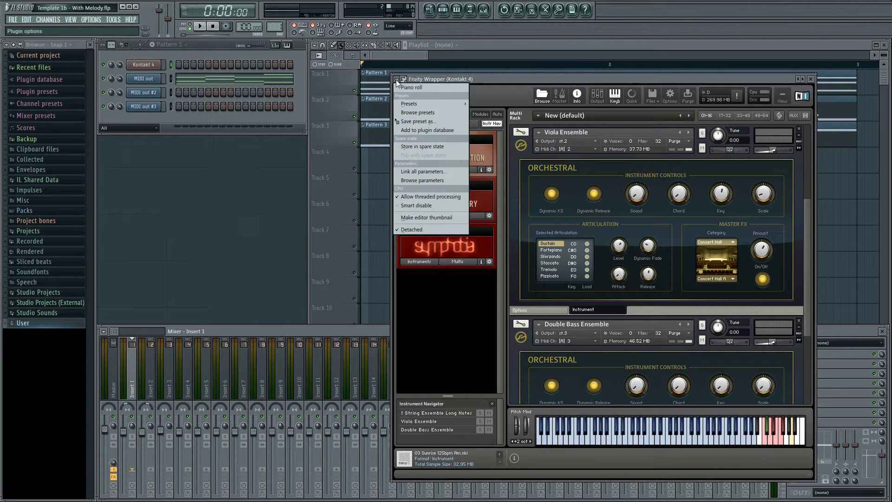
click(438, 179)
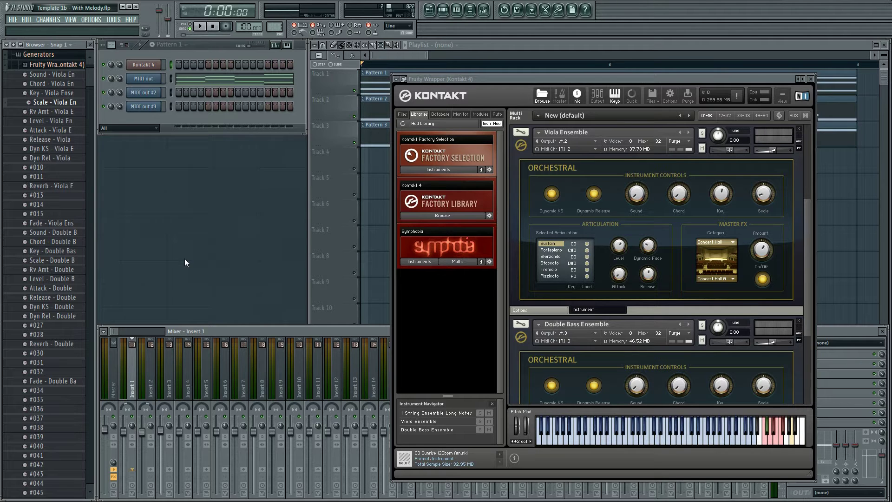
right_click(72, 84)
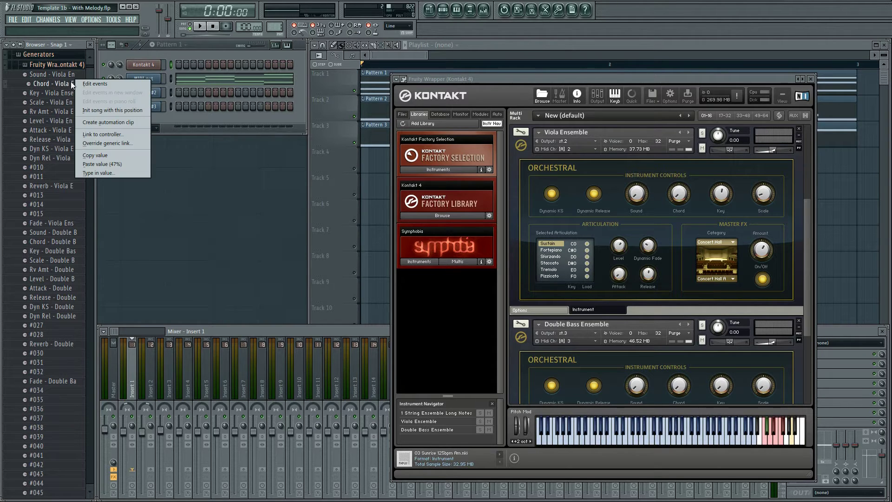
click(105, 123)
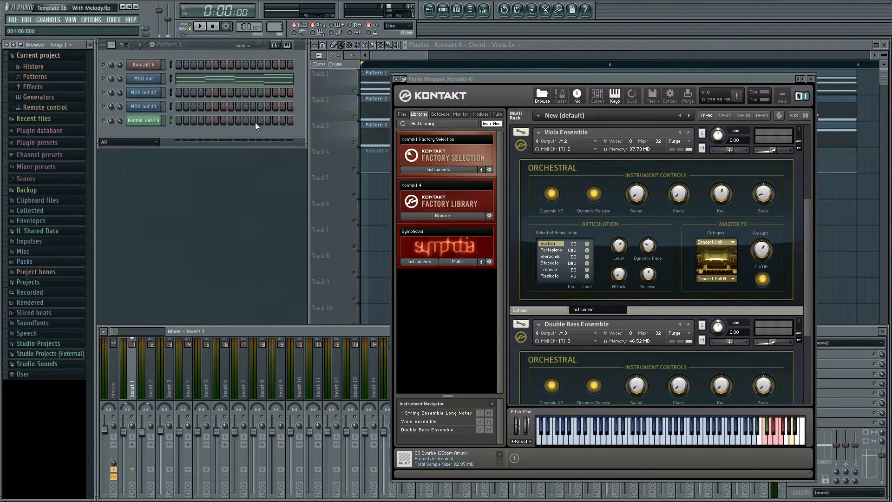
Step: Place the viola Chord envelope clip and its track on Track 3 of the playlist
drag(581, 79, 575, 207)
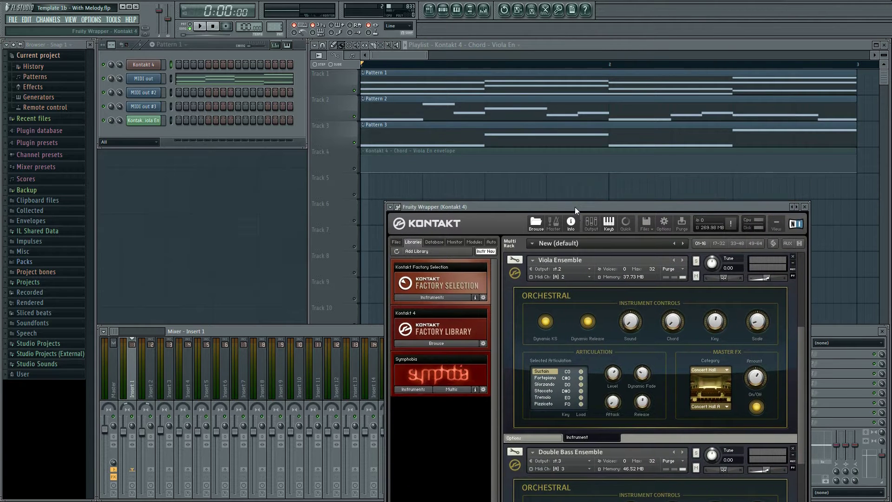
click(355, 170)
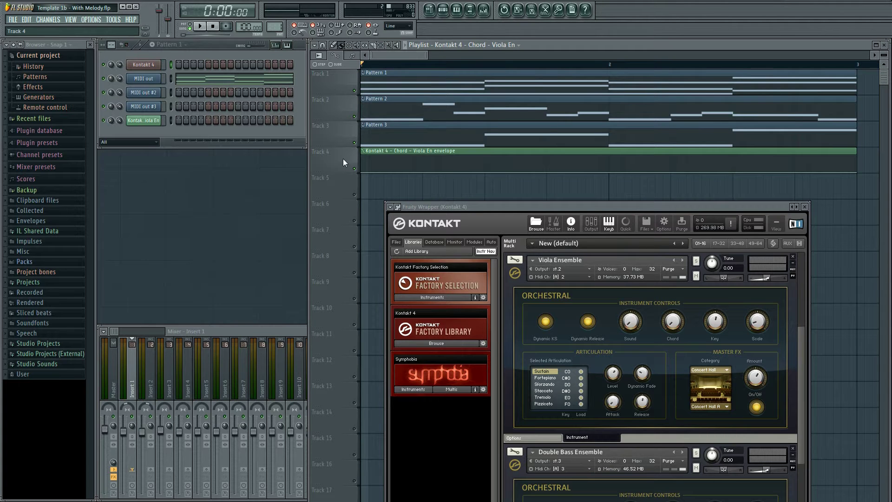
drag(343, 158, 343, 134)
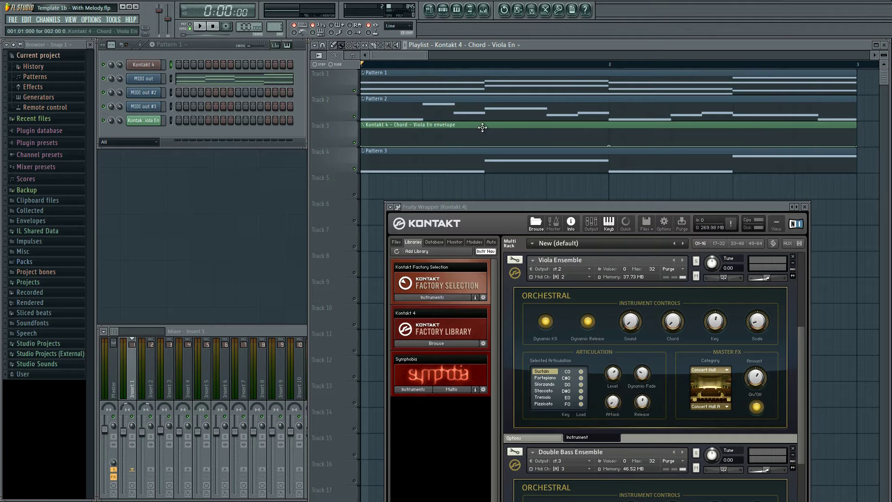
drag(474, 125, 471, 92)
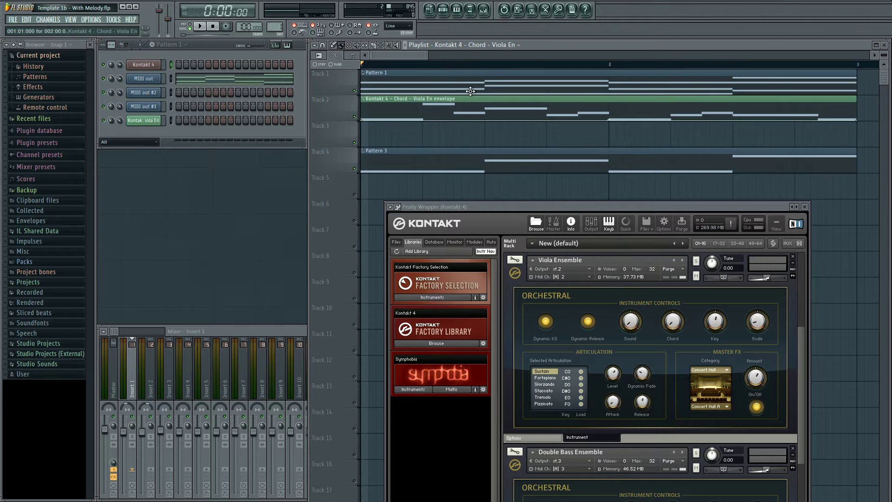
drag(470, 91, 464, 134)
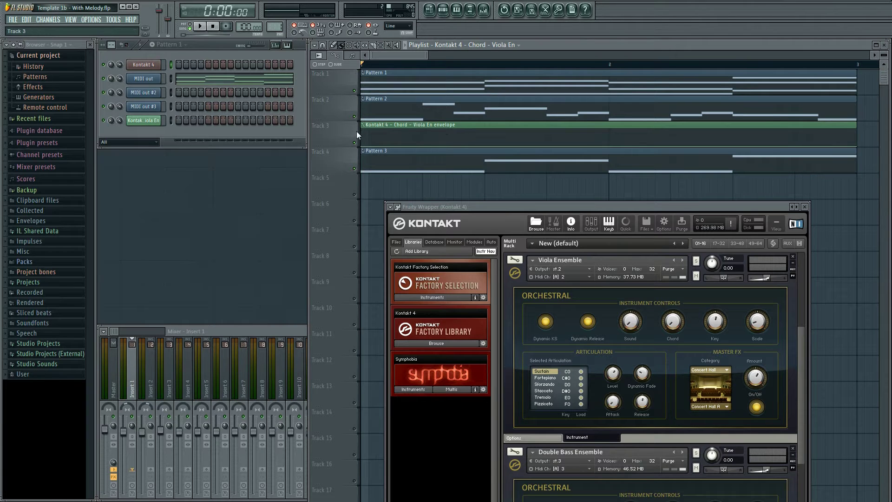
mouse_move(345, 132)
mouse_down()
mouse_move(347, 82)
mouse_move(349, 135)
mouse_up()
Step: Reorder the automation channel with Alt+Up/Down so it sits before MIDI out #3
click(171, 121)
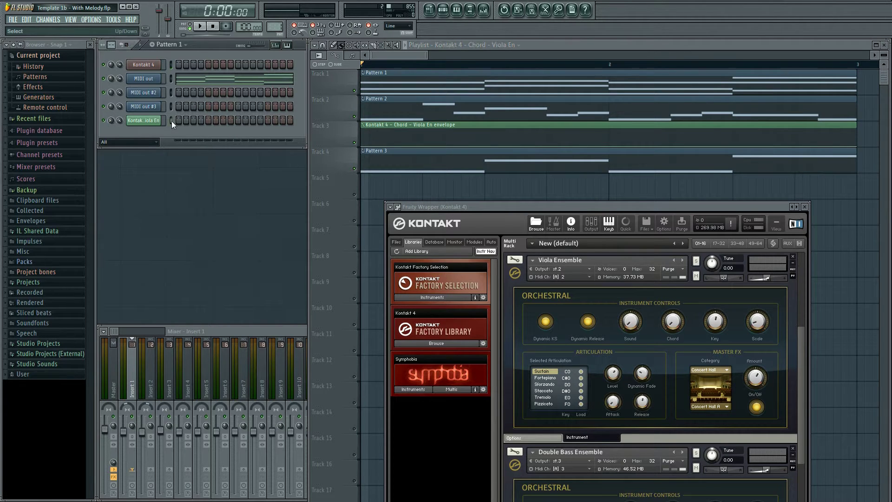
key(alt+Up)
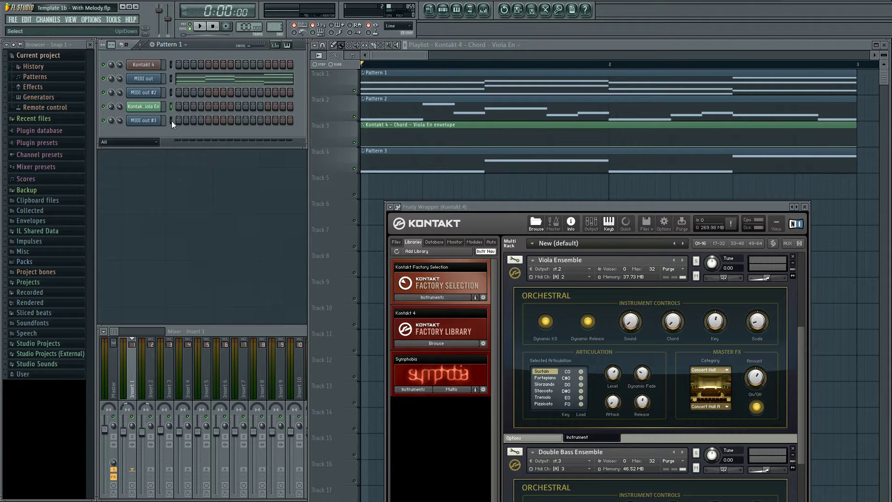
key(alt+Up)
key(alt+Up)
key(alt+Up)
key(alt+Down)
key(alt+Down)
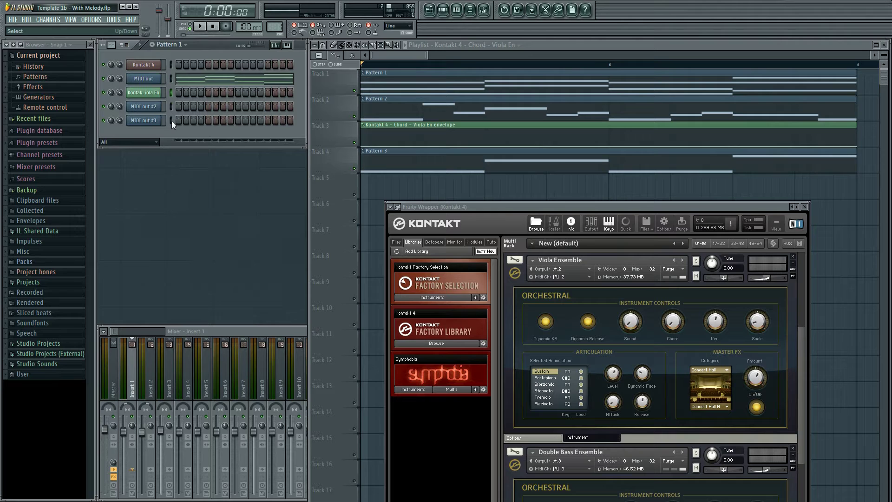
key(alt+Down)
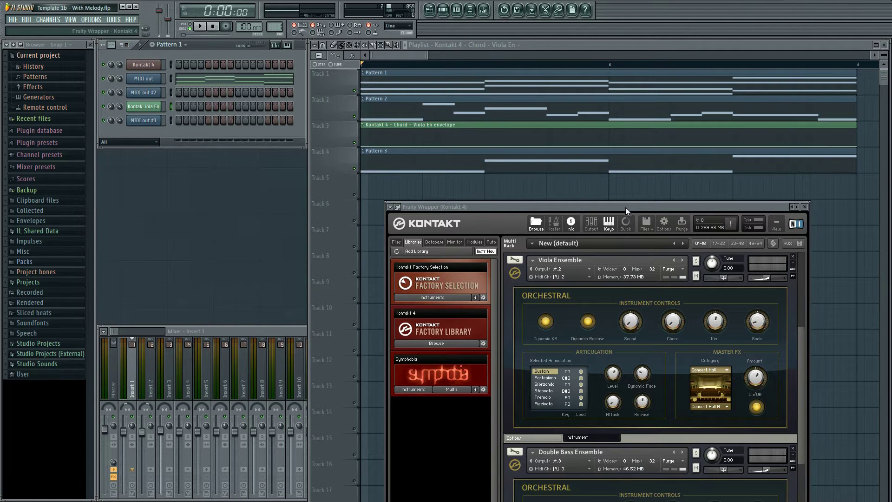
Step: Lower the Viola Ensemble volume to -9.4 and audition the song
drag(625, 207, 621, 91)
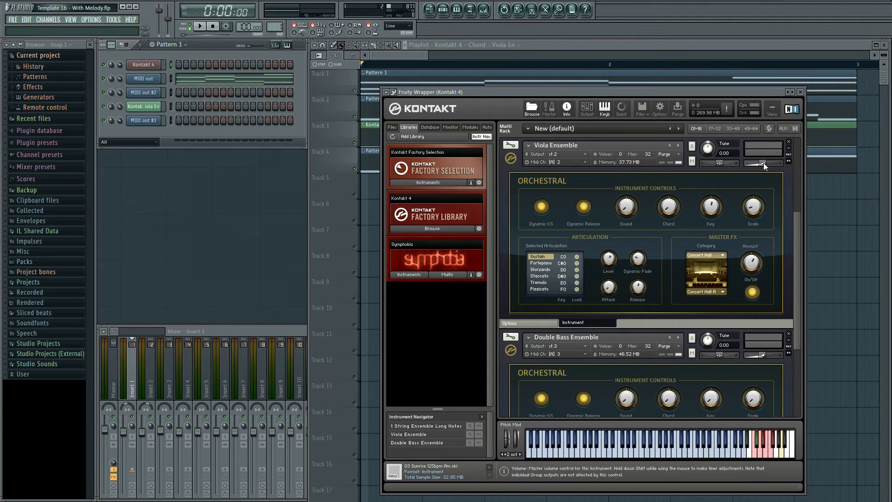
drag(763, 163, 761, 163)
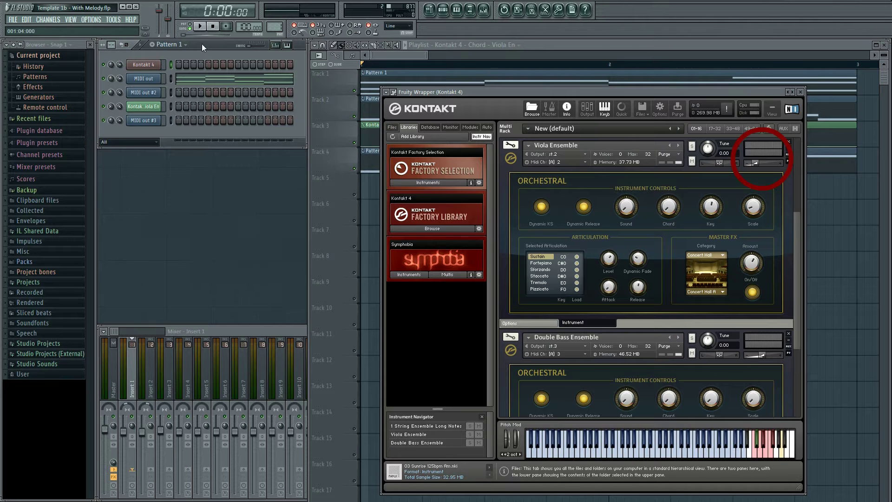
click(201, 26)
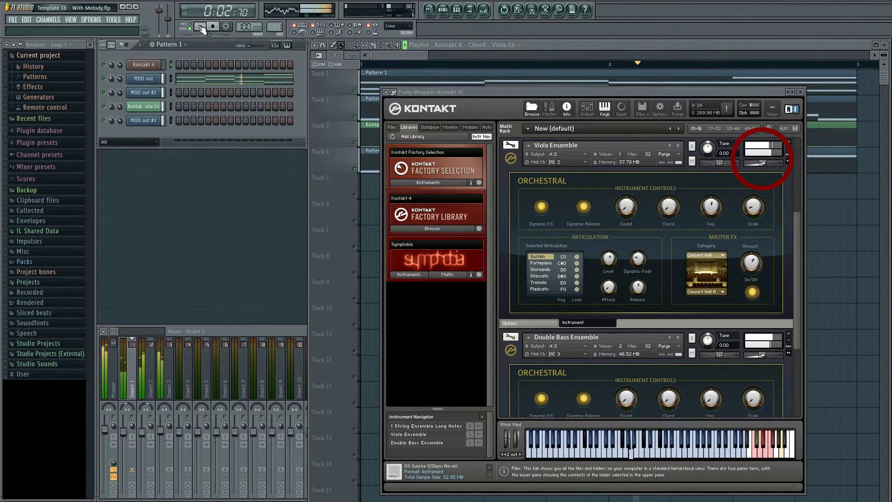
click(214, 27)
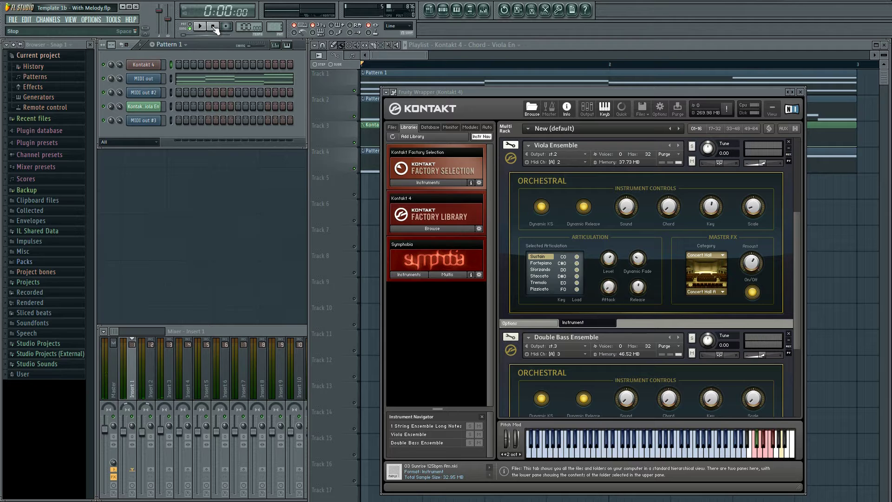
Step: Show Kontakt's output channels and save the project as Template 1c - With Melody.flp
click(588, 110)
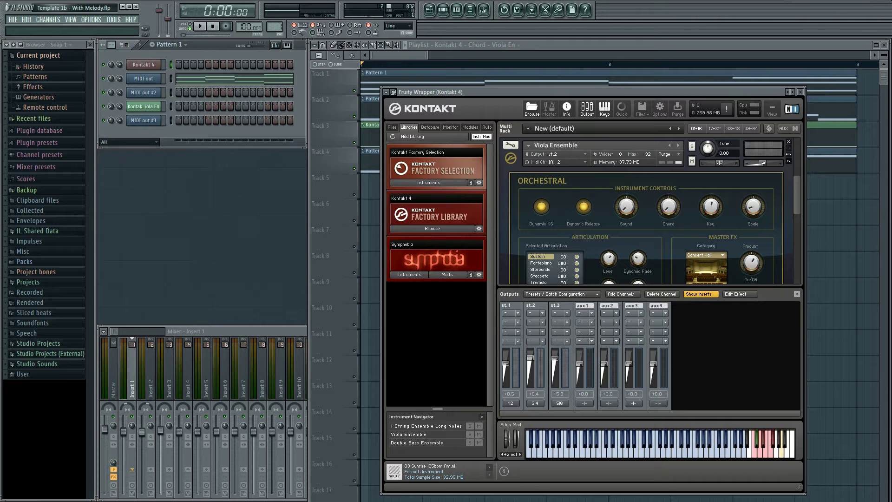
key(ctrl+n)
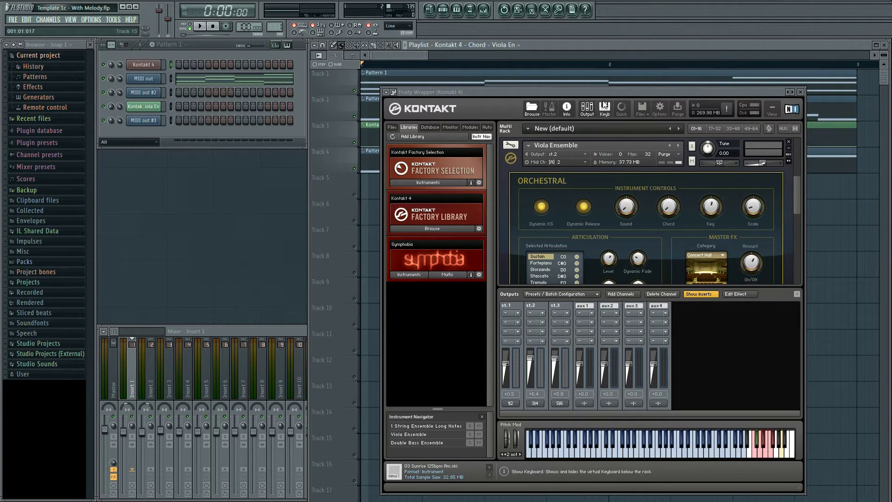
drag(608, 96, 609, 210)
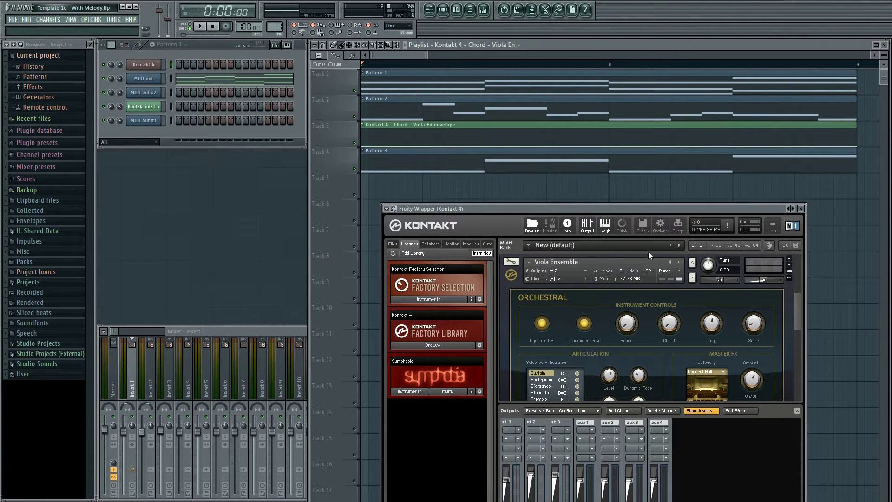
Step: Enlarge Track 3 and add a viola Chord envelope point at bar 2, raised to about 21%
click(589, 225)
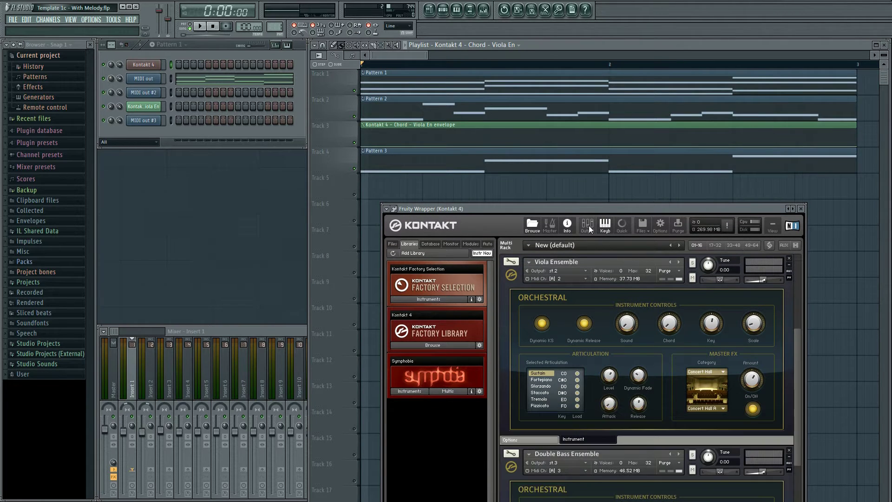
drag(344, 147, 343, 179)
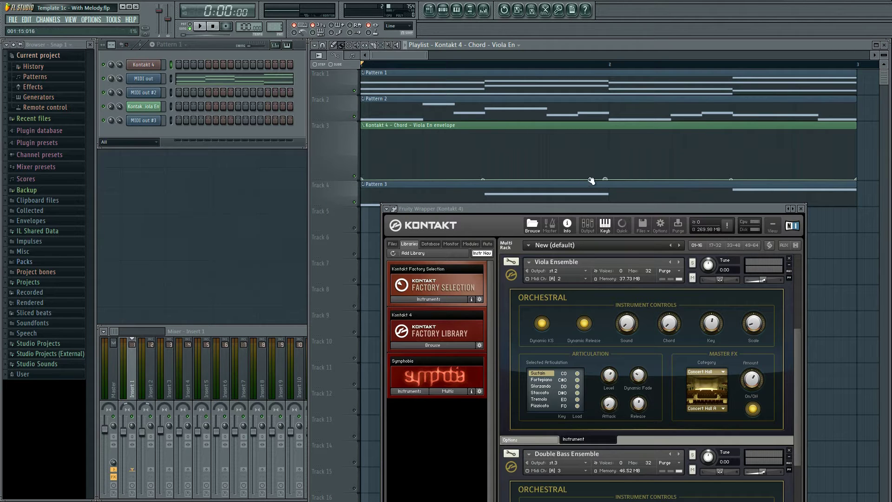
mouse_move(592, 181)
mouse_down()
mouse_move(611, 179)
mouse_move(603, 181)
mouse_up()
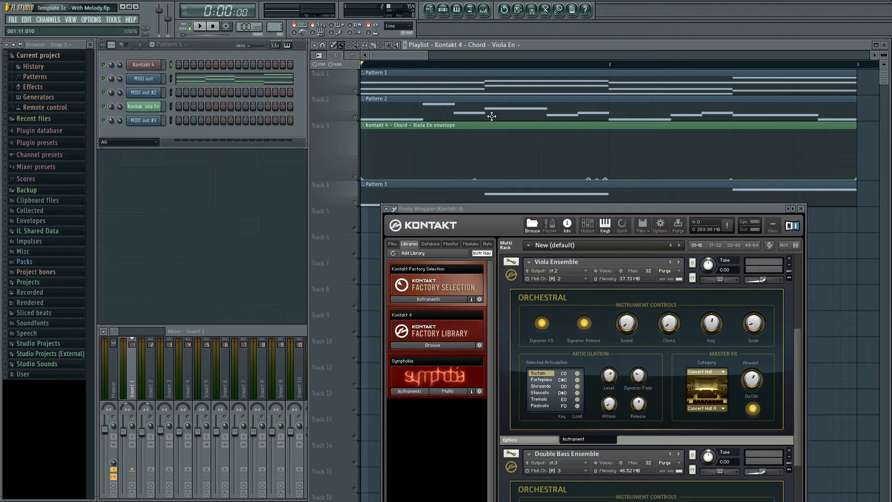
mouse_move(366, 64)
mouse_down()
mouse_move(623, 76)
mouse_move(612, 76)
mouse_up()
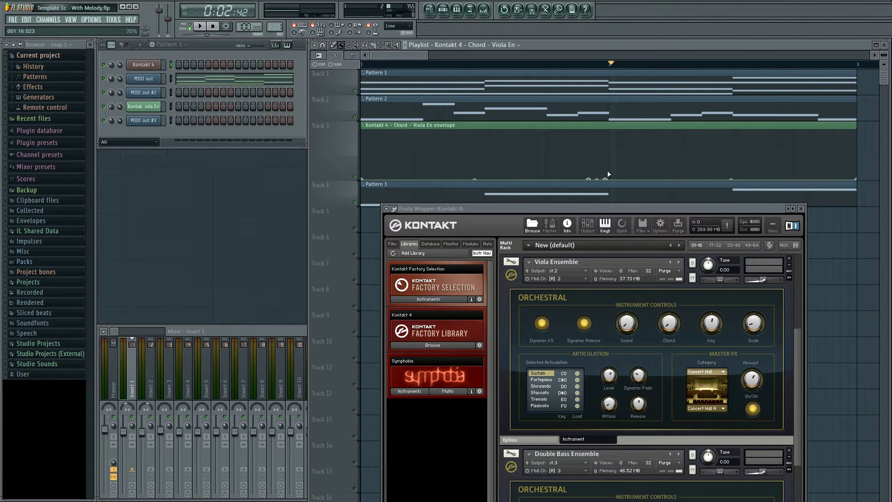
mouse_move(609, 181)
mouse_down()
mouse_move(613, 143)
mouse_move(614, 172)
mouse_move(604, 179)
mouse_move(612, 182)
mouse_up()
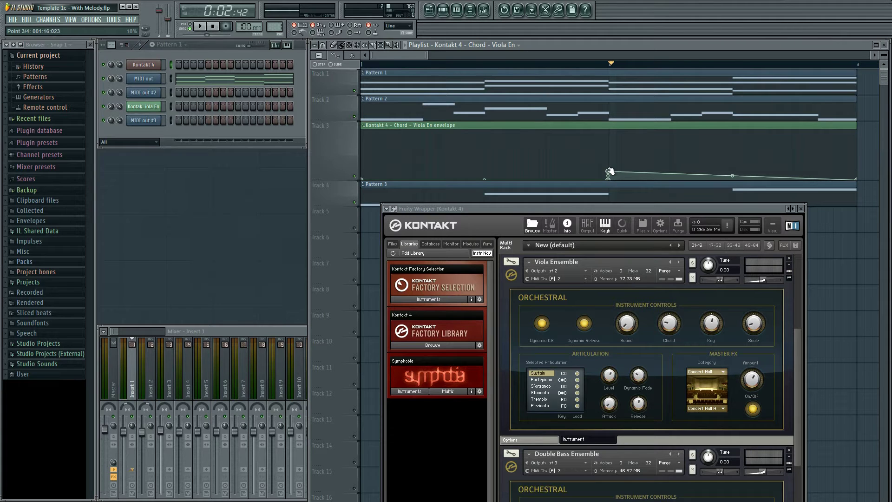
Step: Copy that point's value and paste it onto the envelope's last point
right_click(608, 172)
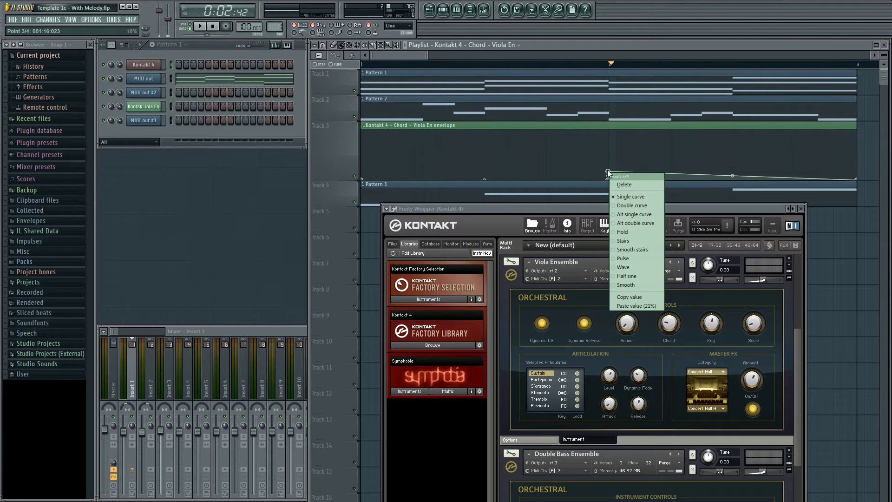
click(643, 298)
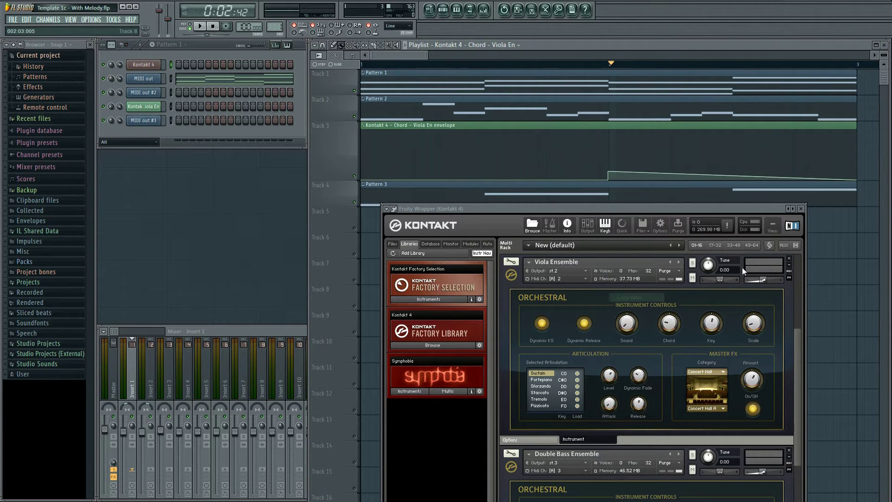
right_click(856, 180)
click(872, 315)
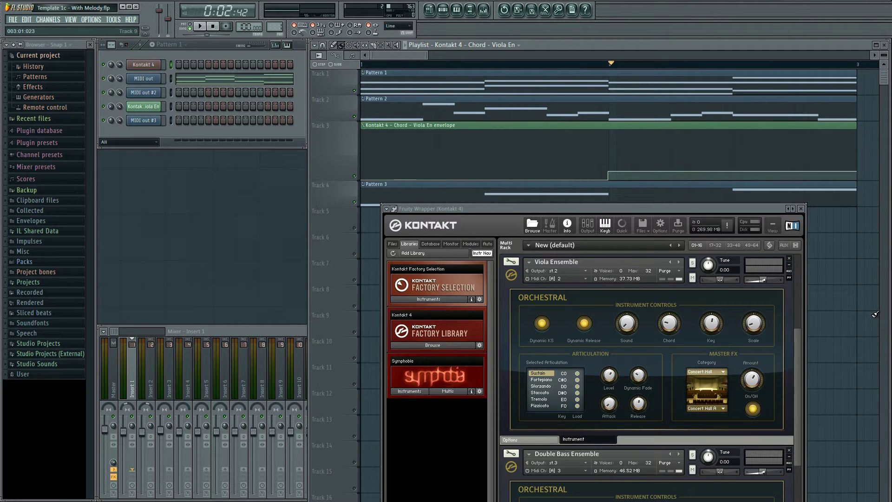
Step: Solo the envelope track, unmute Track 2, and return the song position to the start
right_click(355, 177)
click(355, 117)
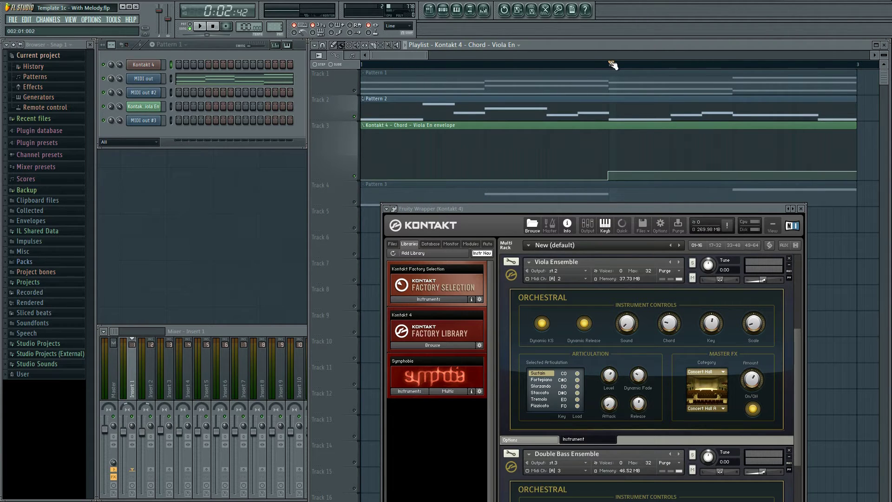
drag(374, 65, 364, 76)
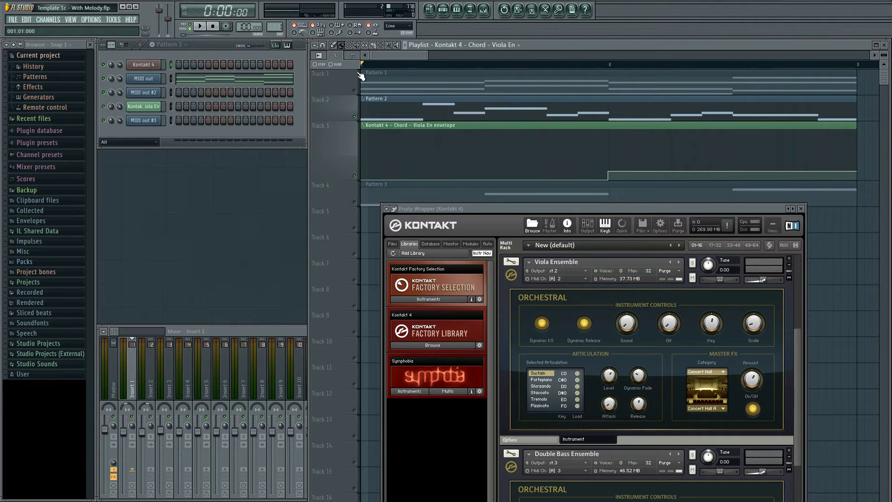
click(200, 27)
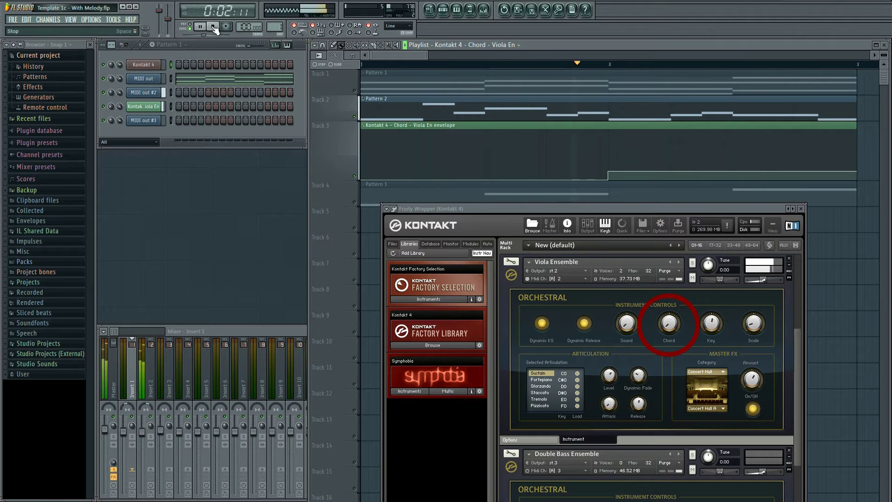
click(213, 26)
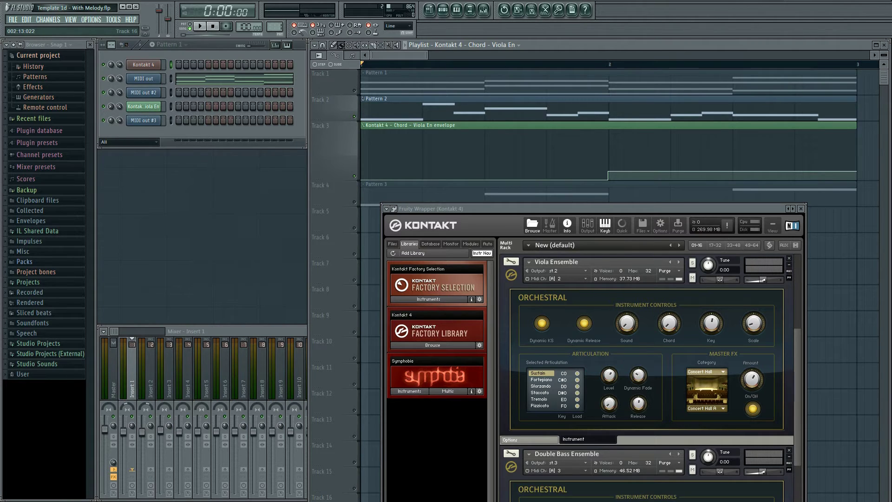
Step: Show the viola's orchestral options and Kontakt's Auto list, assigning #010 to the Rnd Tune knob
click(528, 439)
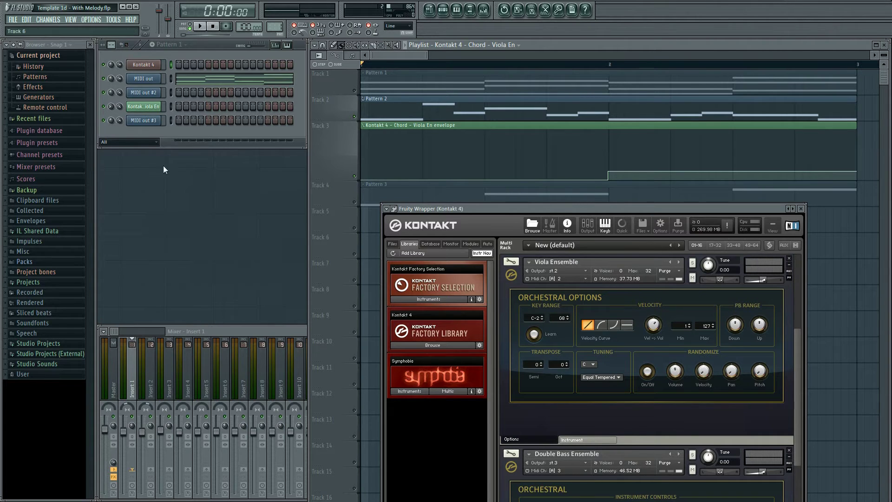
click(50, 98)
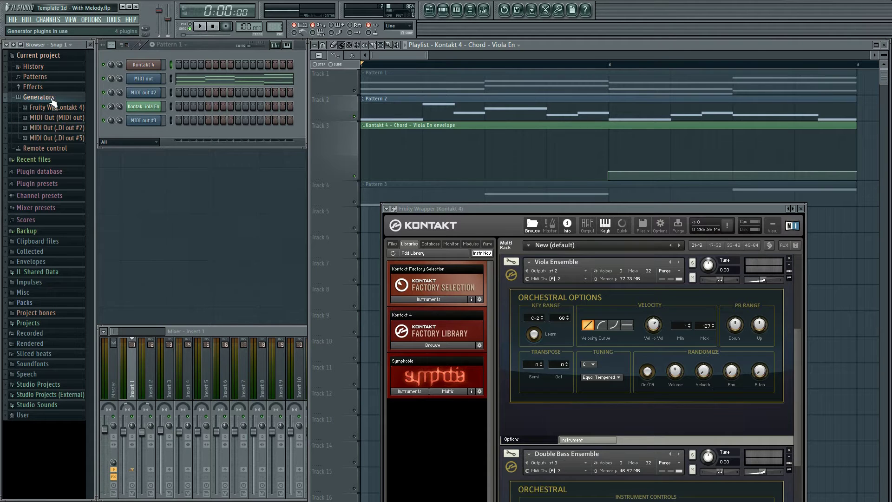
click(62, 109)
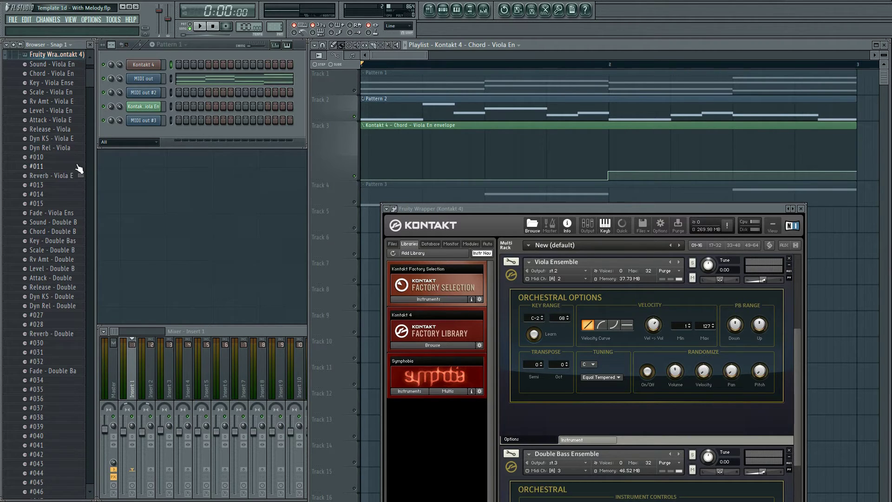
click(487, 244)
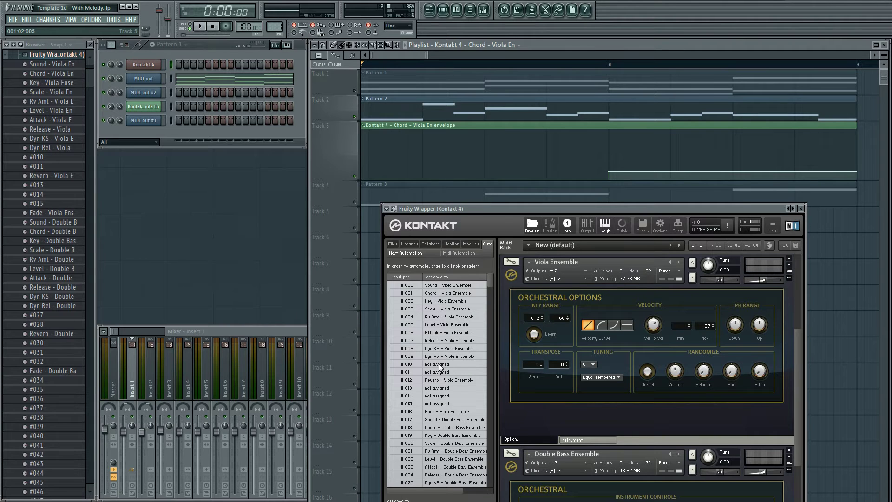
drag(438, 363, 761, 376)
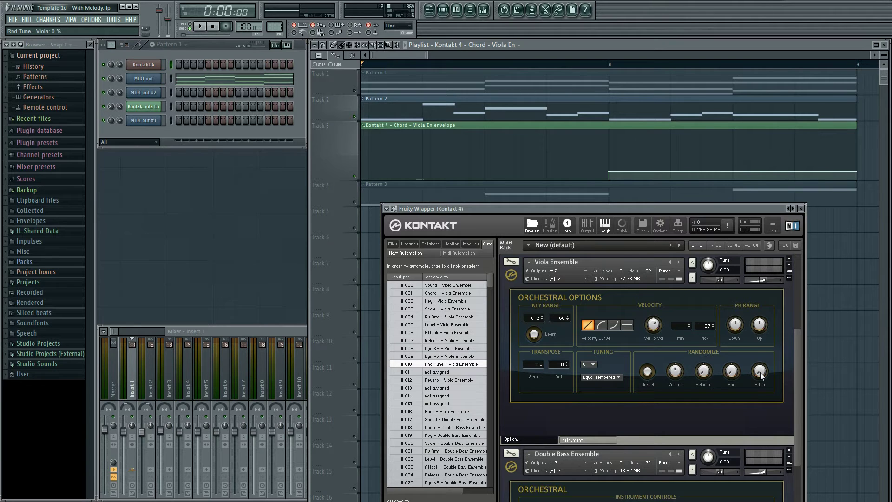
Step: Relist the Kontakt wrapper parameters and remove the #010 Rnd Tune assignment
click(52, 97)
click(66, 109)
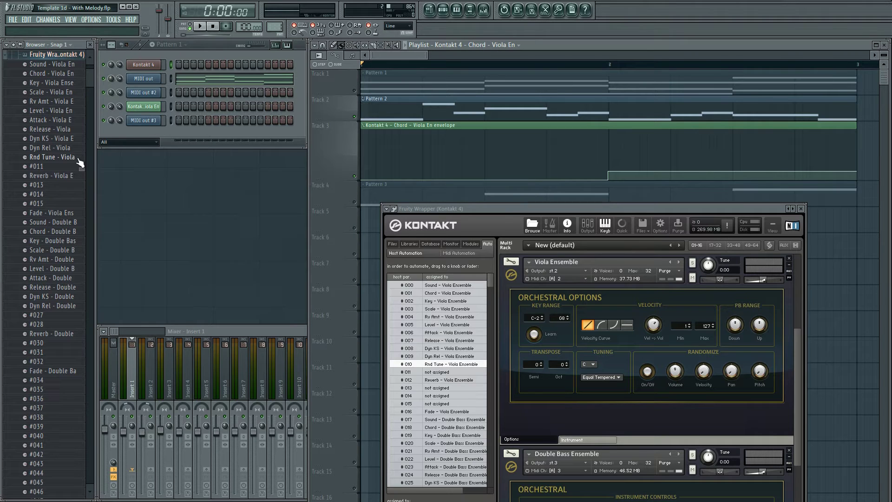
drag(560, 208, 559, 130)
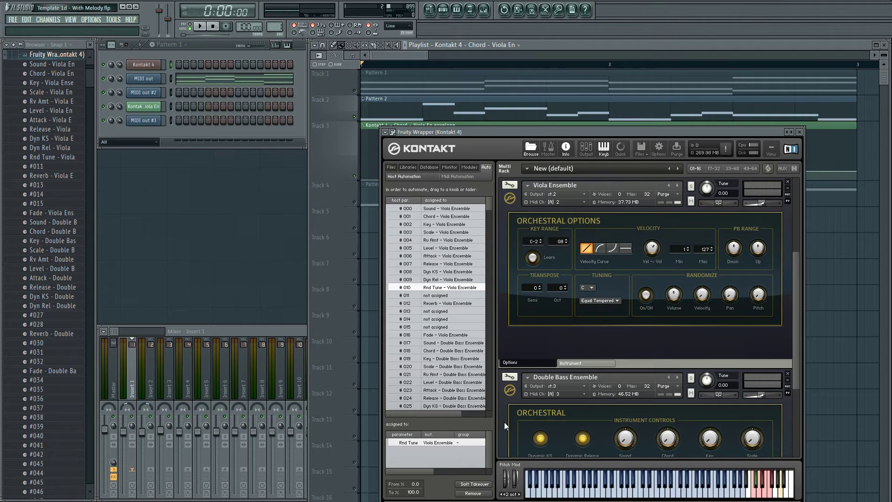
click(487, 496)
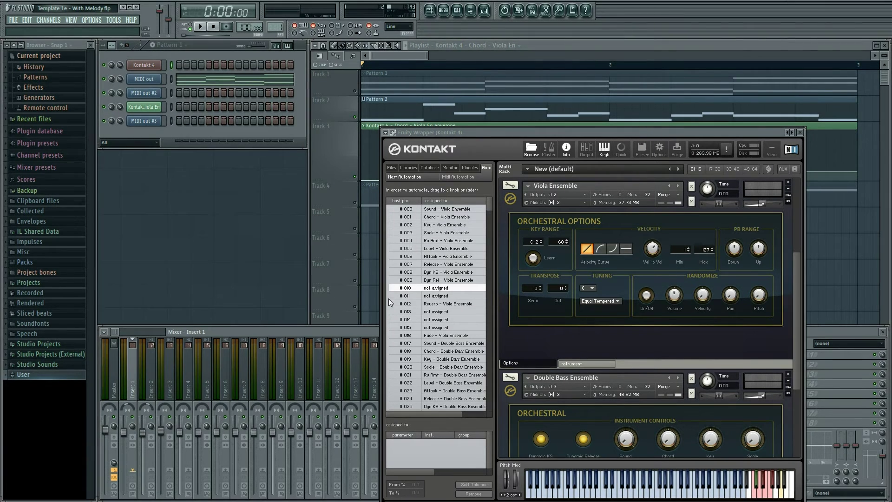
Step: Open Kontakt's Libraries tab and scroll the rack up to 1 String Ensemble Long Notes Symphobia
click(416, 167)
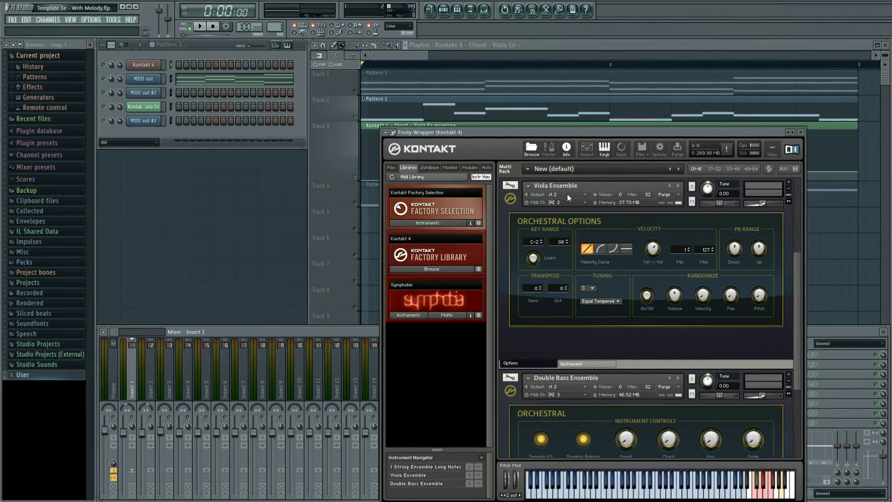
drag(798, 269, 804, 163)
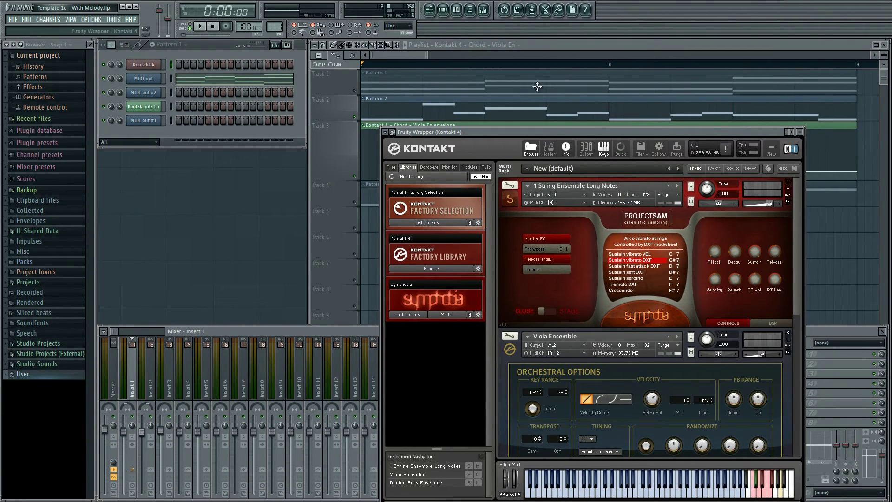
Step: Solo Track 1, resize the envelope track to 50%, and play the song briefly
right_click(355, 91)
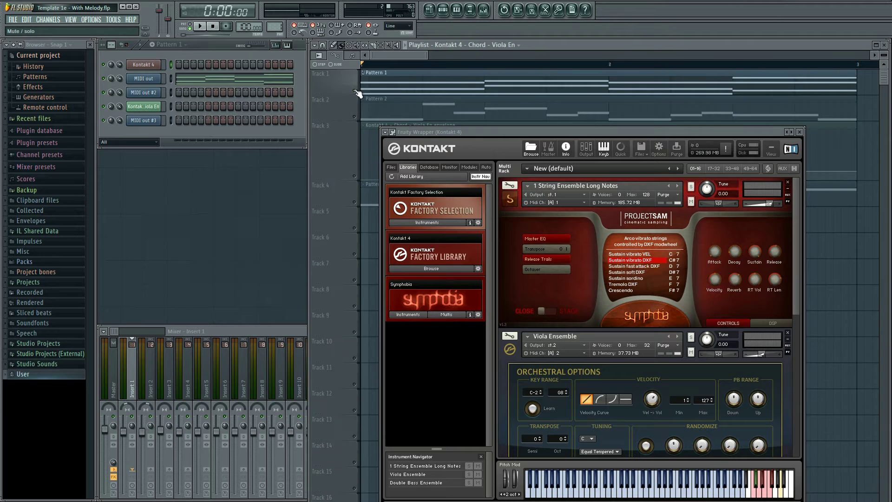
right_click(338, 139)
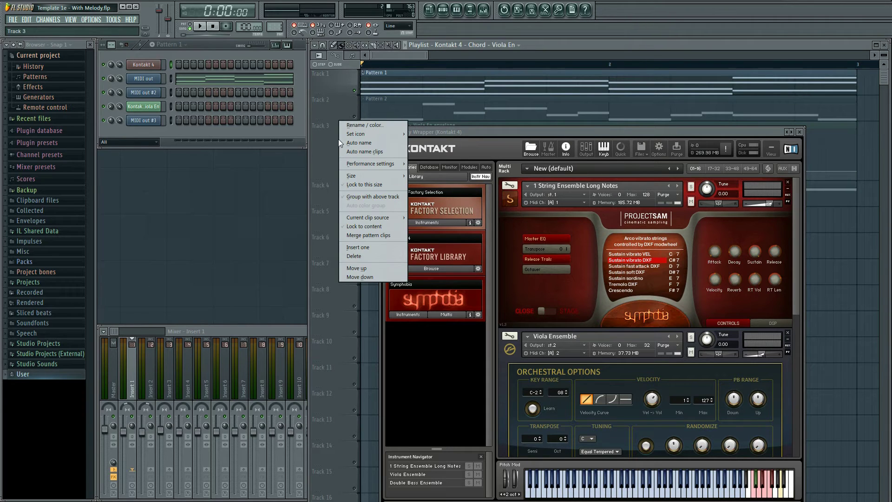
mouse_move(391, 176)
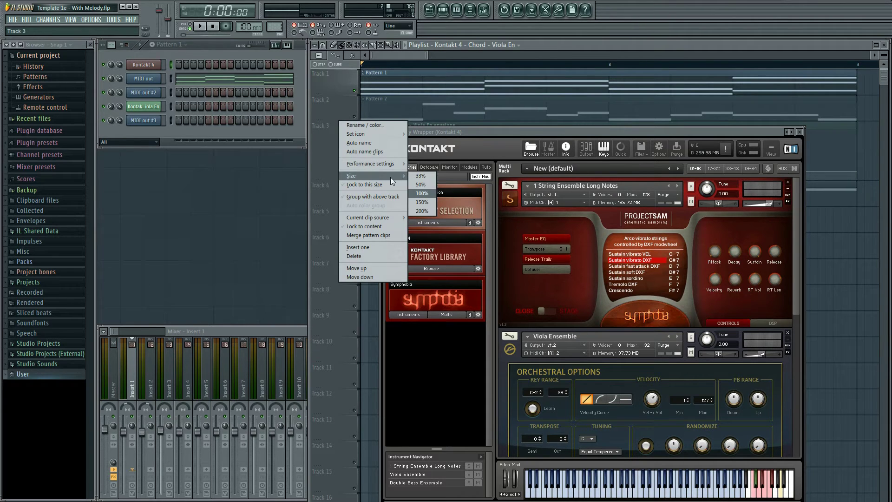
click(413, 186)
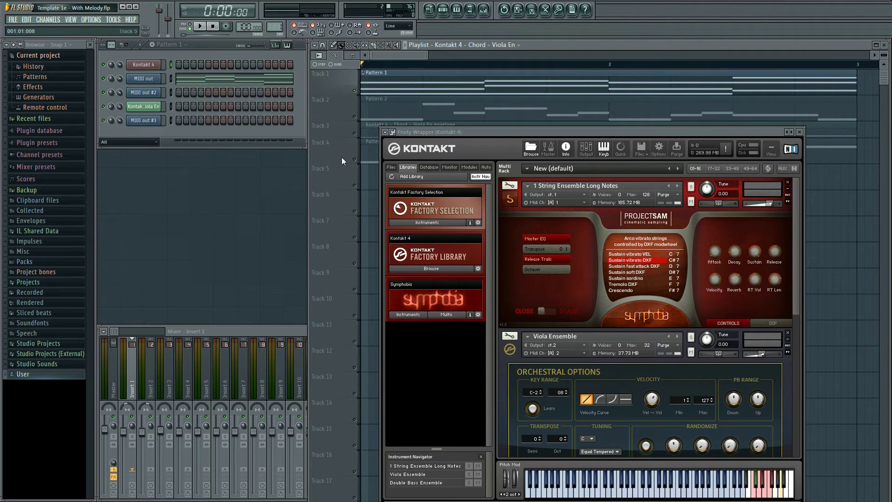
click(200, 28)
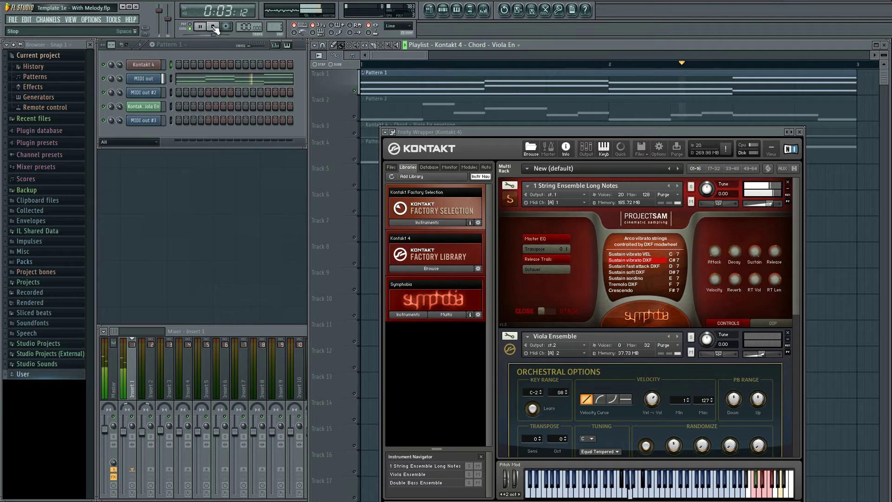
click(215, 28)
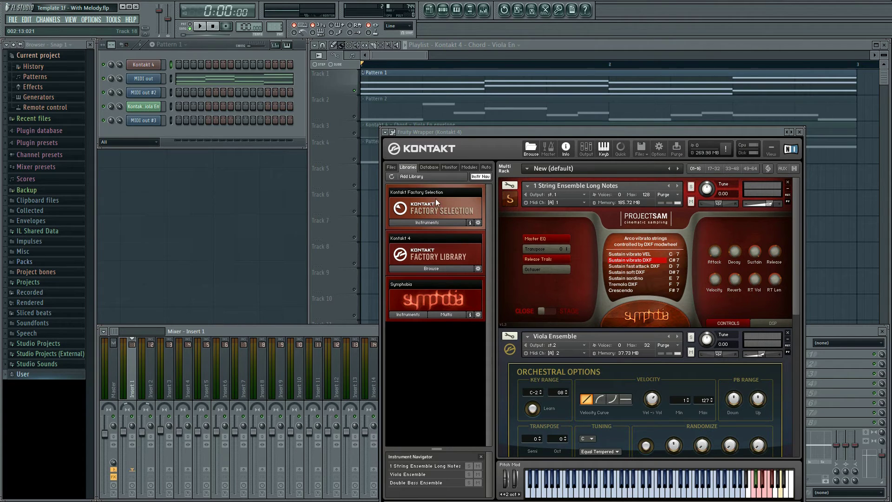
Step: Open the controller-link settings for Kontakt's MIDI CC #1 mod wheel parameter from its browsed parameters
click(386, 133)
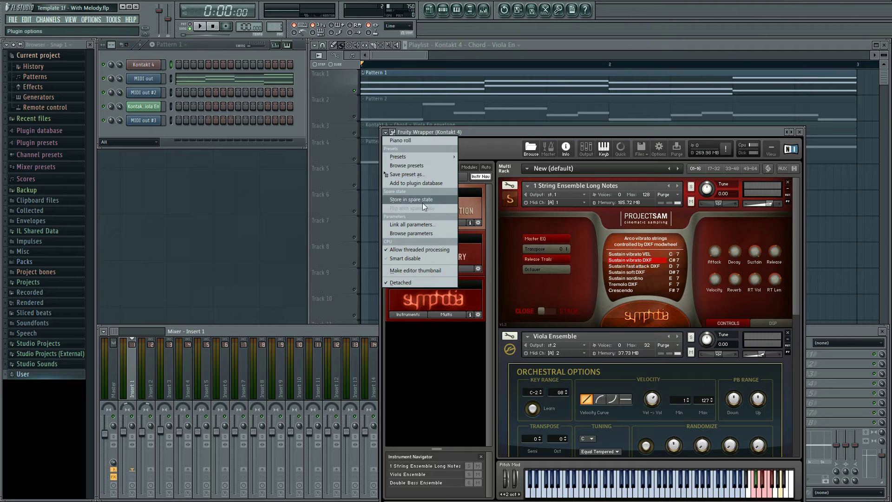
click(437, 234)
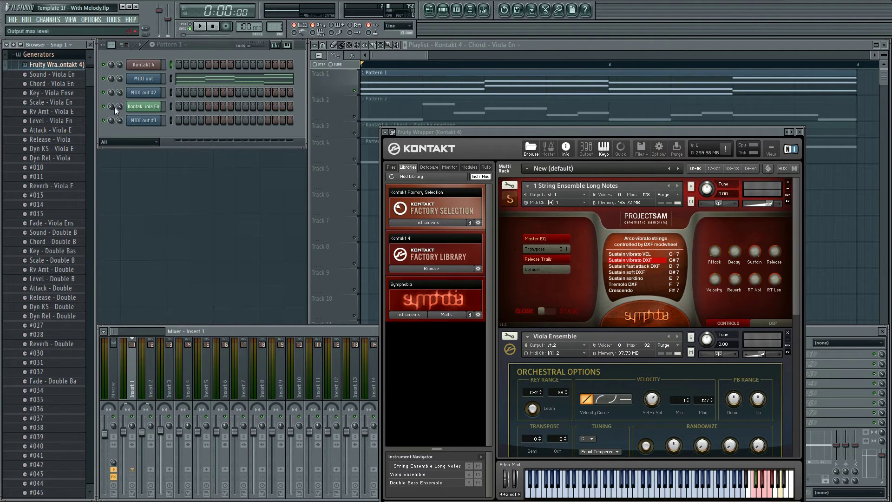
drag(88, 72, 90, 388)
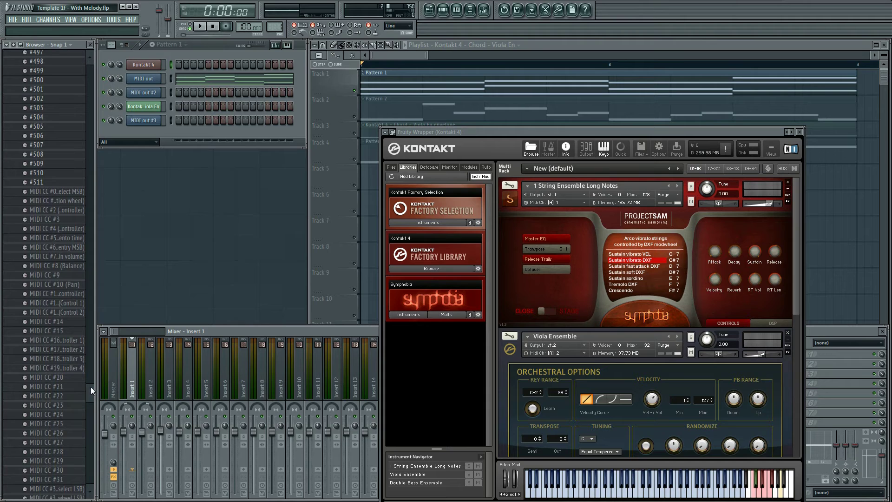
right_click(75, 201)
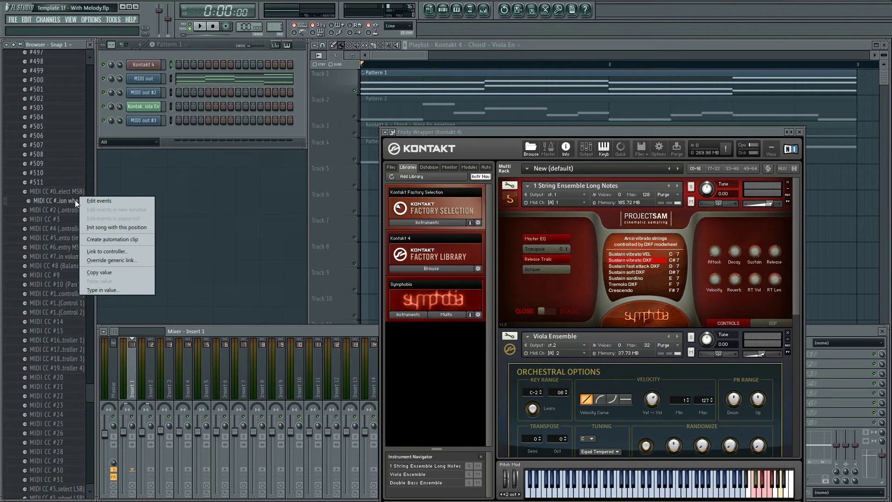
click(137, 251)
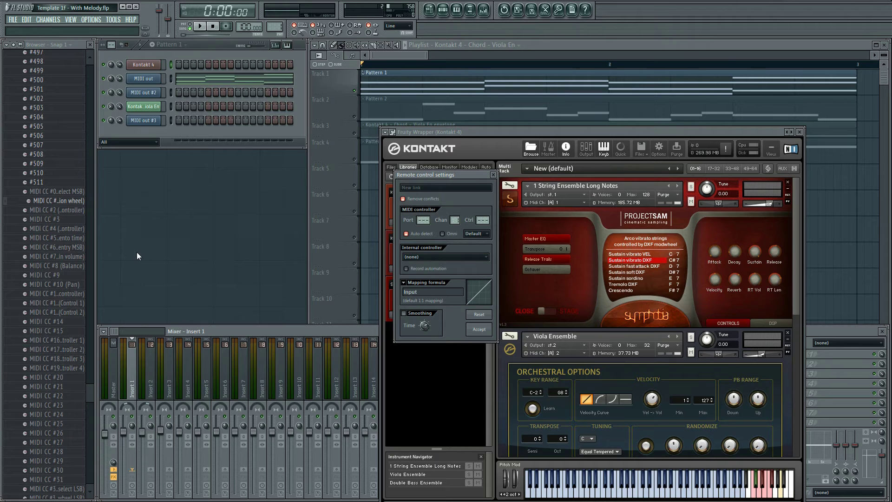
Step: Drag the remote control settings dialog aside to uncover Kontakt's library panel, then close it
drag(471, 176, 245, 159)
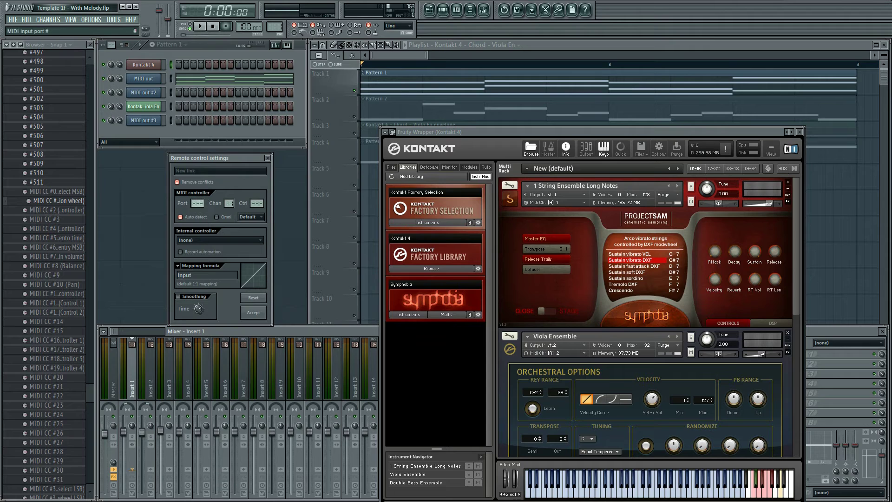
scroll(199, 203, up, 1)
key(Escape)
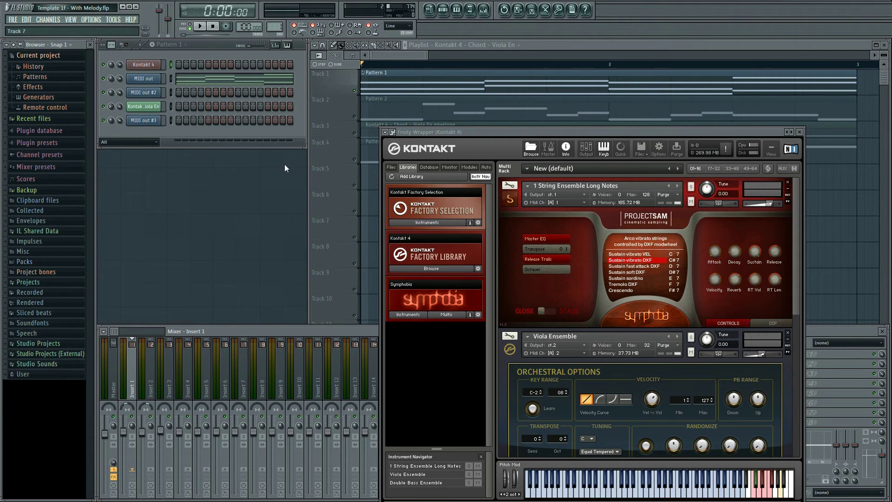
Step: Play and stop the song to hear the viola, then save as Template 1g - With Melody
click(201, 28)
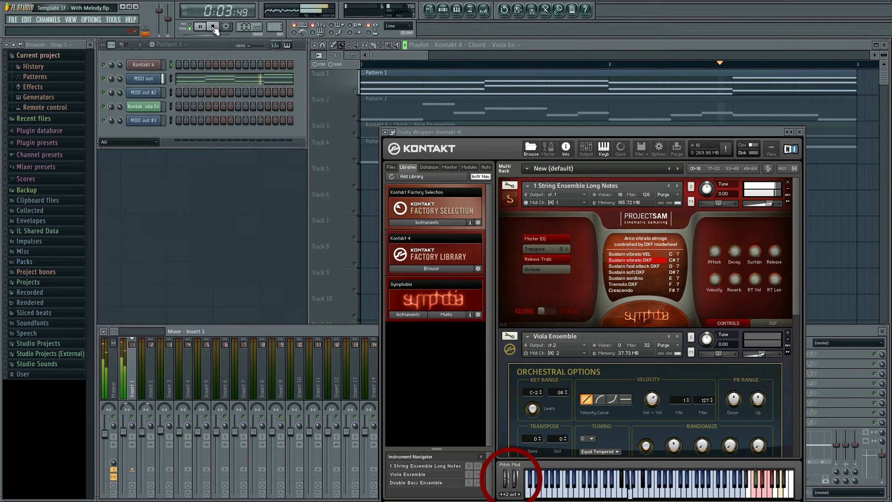
click(214, 27)
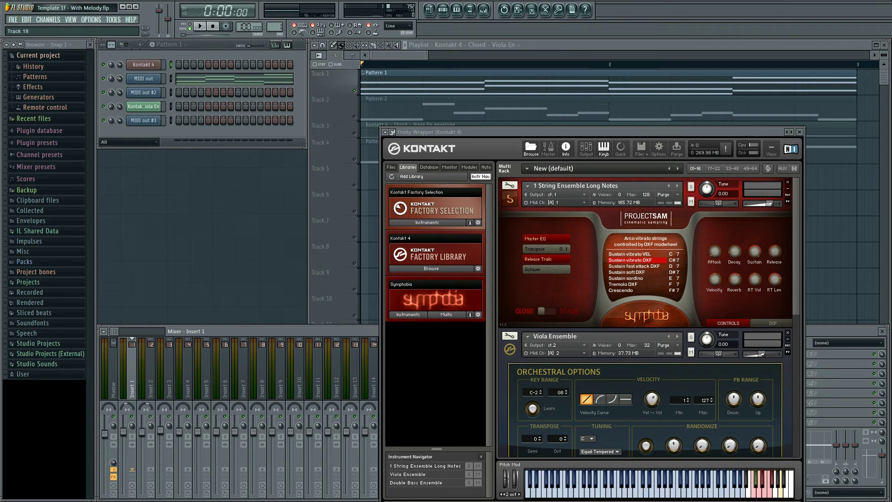
key(ctrl+n)
Step: Create an automation clip for Kontakt's MIDI CC #1 Modulation wheel parameter
click(386, 133)
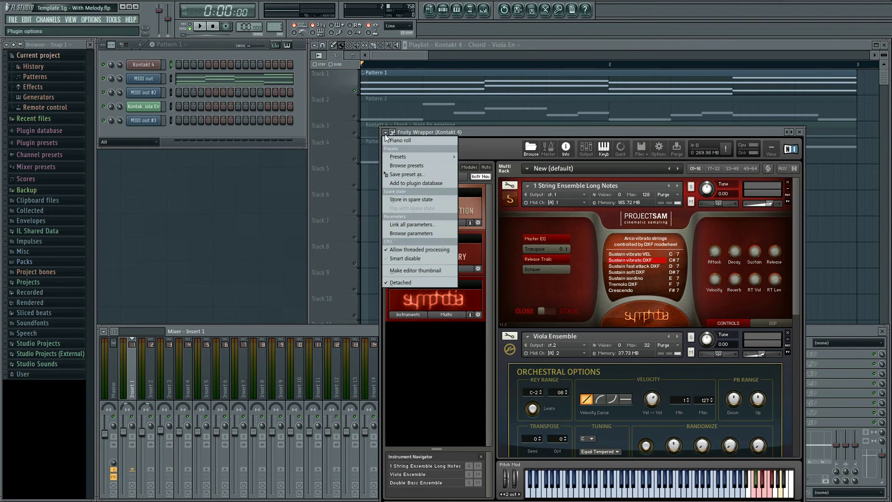
click(439, 233)
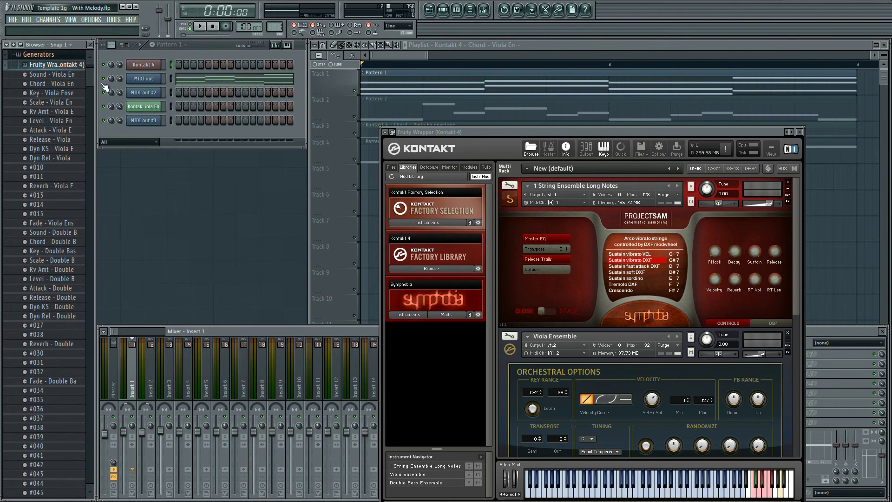
drag(90, 75, 93, 388)
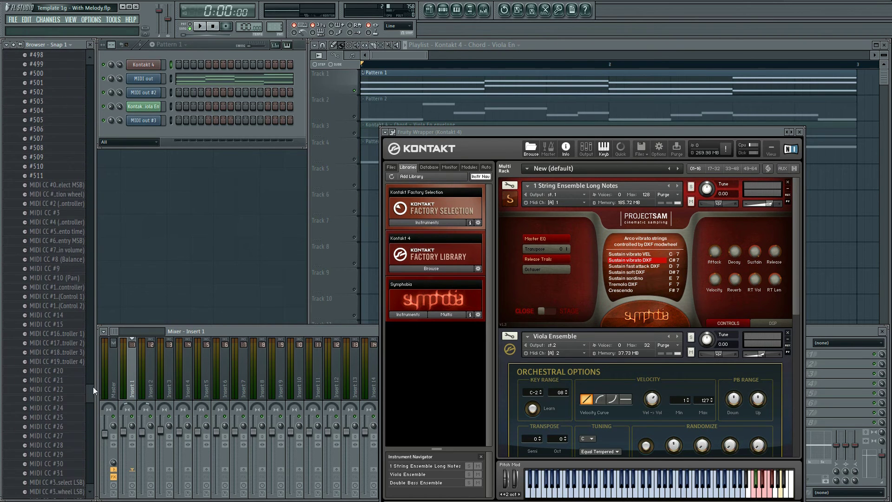
right_click(77, 195)
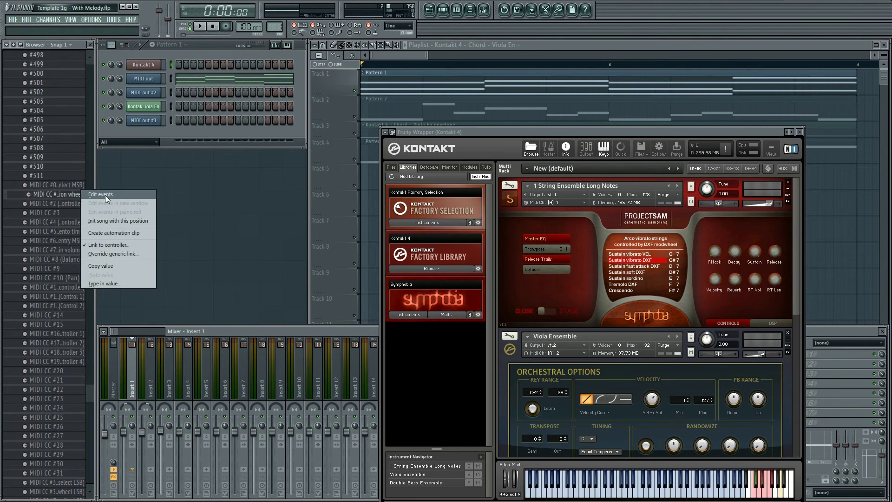
click(147, 233)
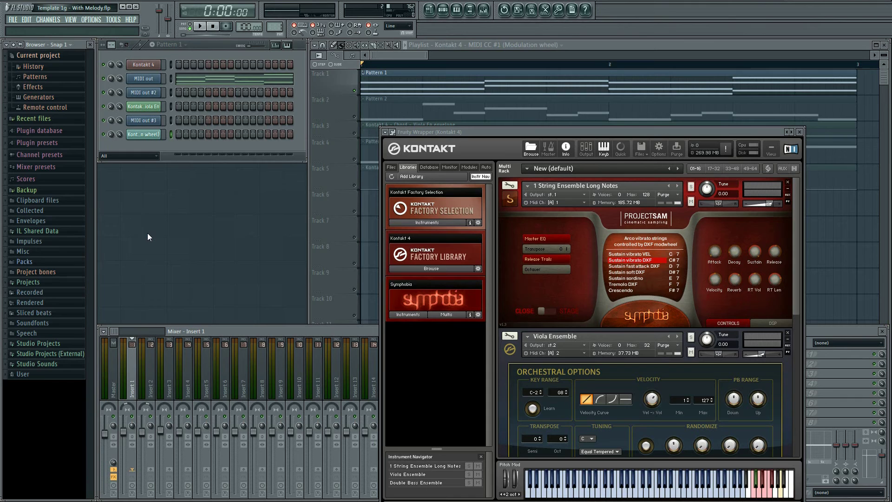
Step: Move the mod wheel automation channel up in the channel rack and lower the Kontakt window to reveal the playlist
click(140, 144)
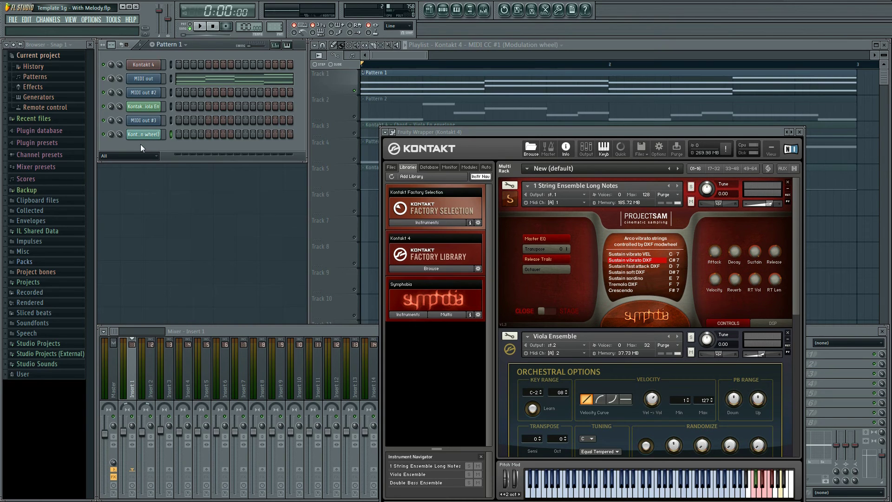
key(alt+Up)
key(alt+Up)
key(alt+Up)
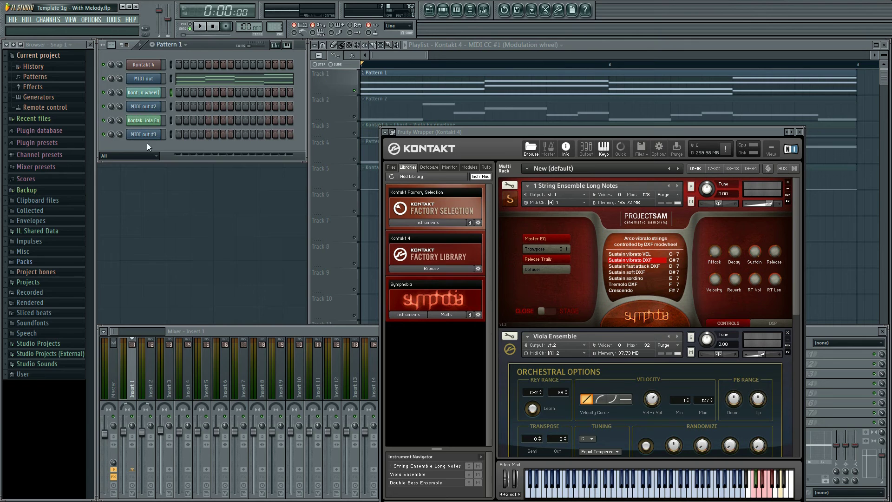
drag(580, 130, 589, 231)
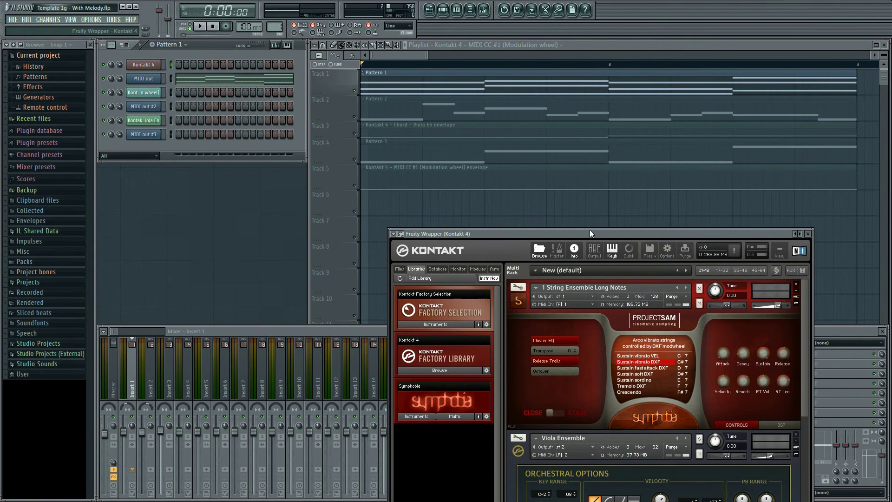
Step: Reset Track 3 to 100% height and drag the Modulation wheel envelope from Track 5 up to Track 2
right_click(342, 131)
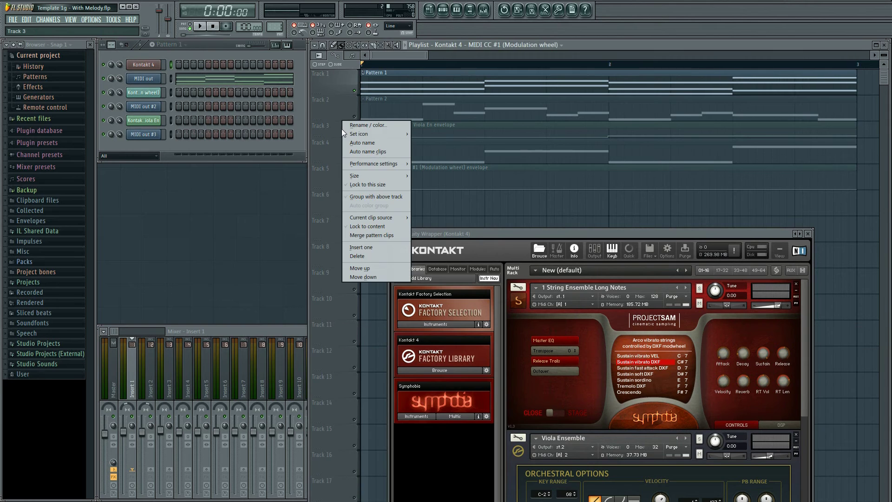
mouse_move(369, 178)
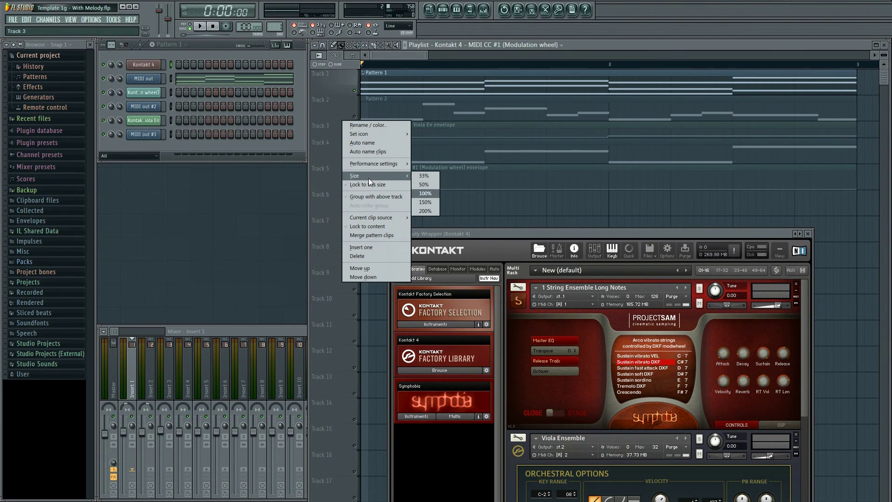
click(435, 193)
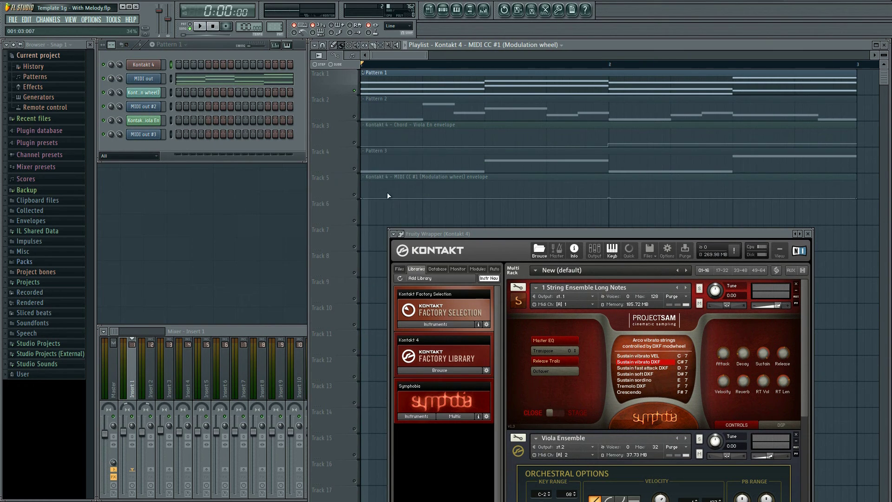
click(342, 191)
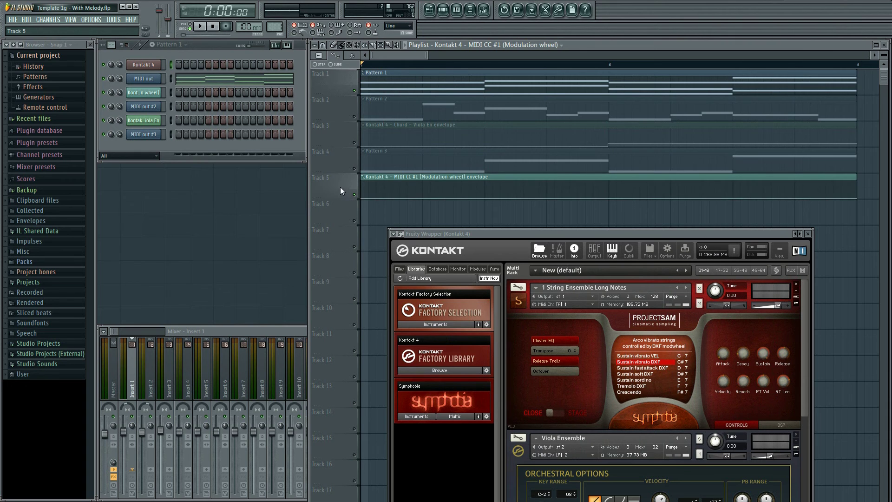
drag(340, 187, 341, 108)
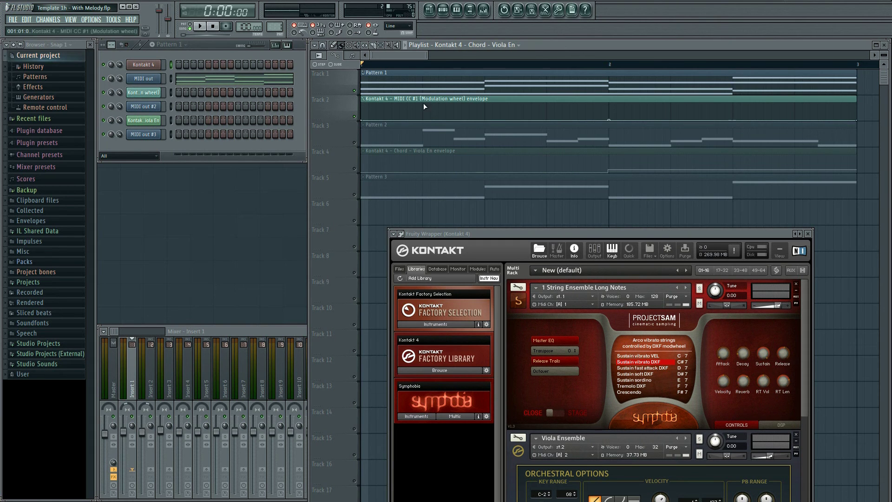
Step: Make Track 2 taller and add points to the first half of the mod wheel curve, forming a bump before bar 2
drag(339, 120, 348, 196)
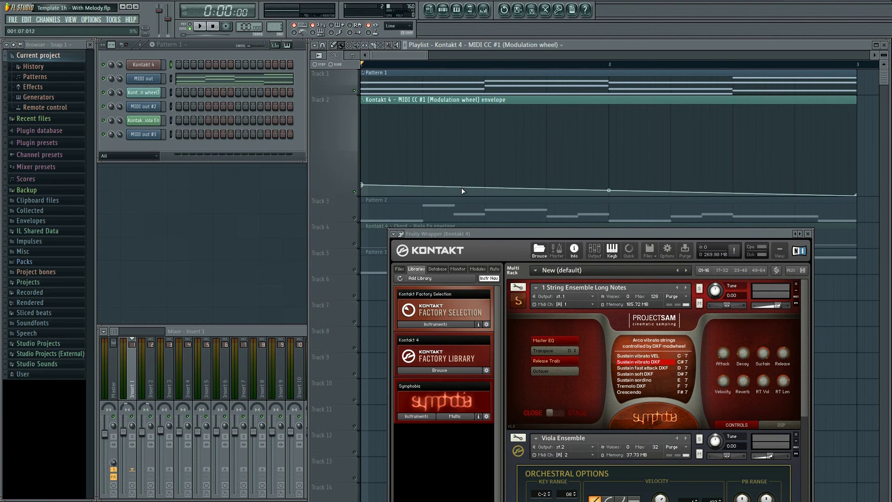
drag(461, 187, 464, 179)
right_click(474, 177)
right_click(486, 177)
right_click(497, 181)
right_click(508, 184)
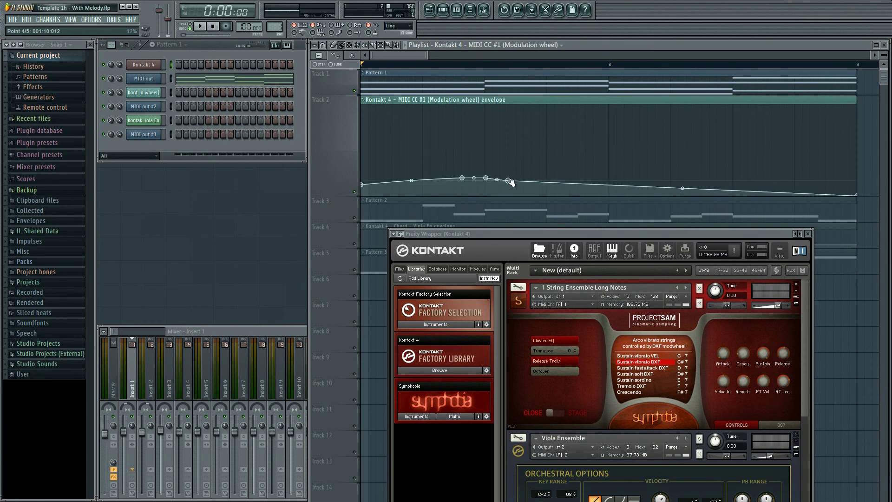
right_click(587, 187)
drag(587, 186, 587, 175)
Step: Add points across the second half of the mod wheel curve and raise its end point
right_click(609, 177)
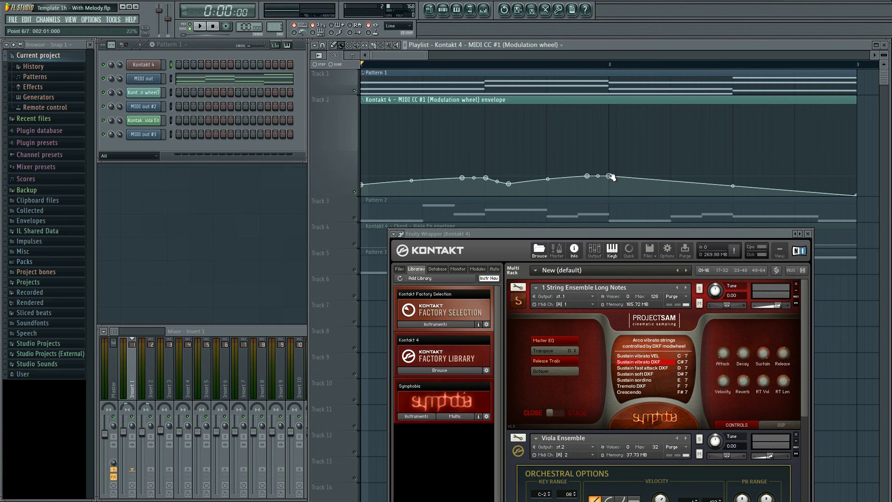
right_click(621, 178)
right_click(633, 184)
right_click(671, 180)
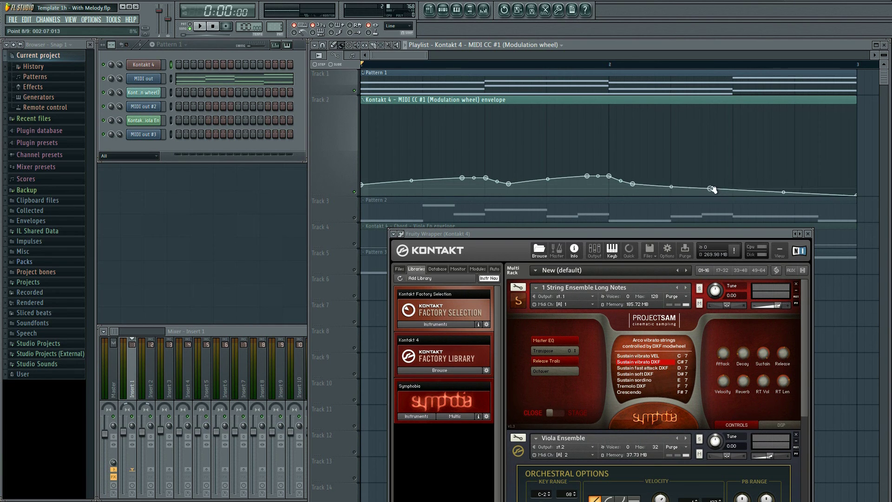
right_click(710, 177)
right_click(733, 179)
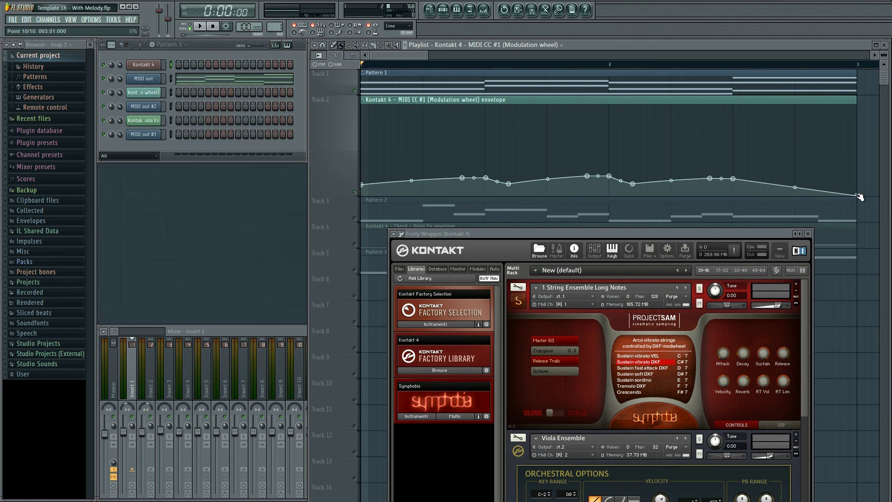
drag(856, 196, 856, 185)
Step: Fine-tune point heights at the start, middle and end, and delete an unwanted point near the start
drag(412, 181, 462, 175)
drag(475, 178, 486, 176)
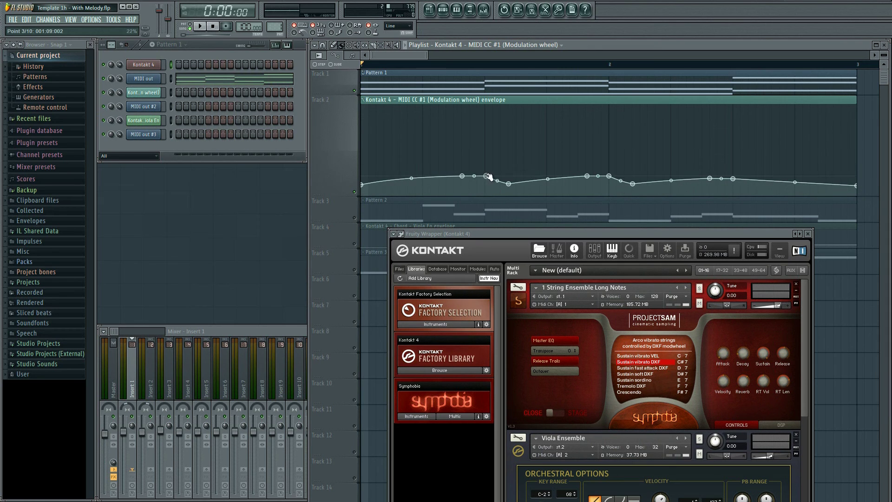
drag(548, 180, 548, 177)
drag(795, 182, 795, 185)
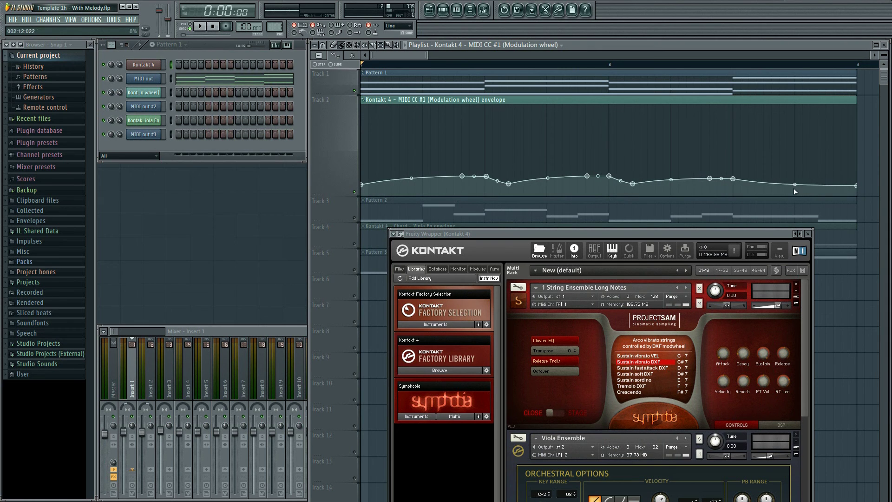
right_click(411, 178)
click(201, 26)
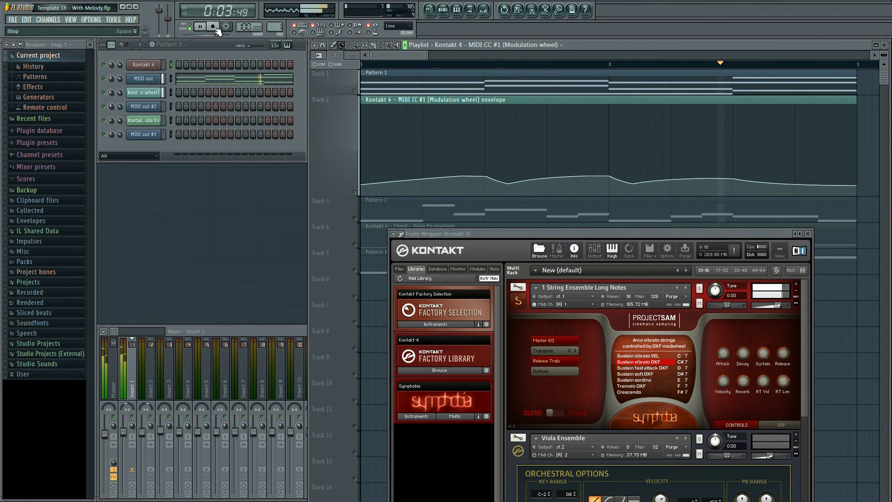
click(216, 31)
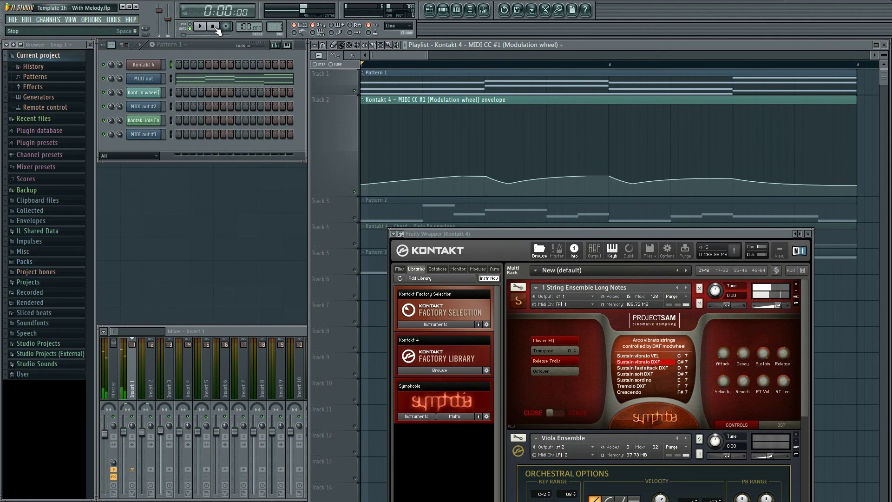